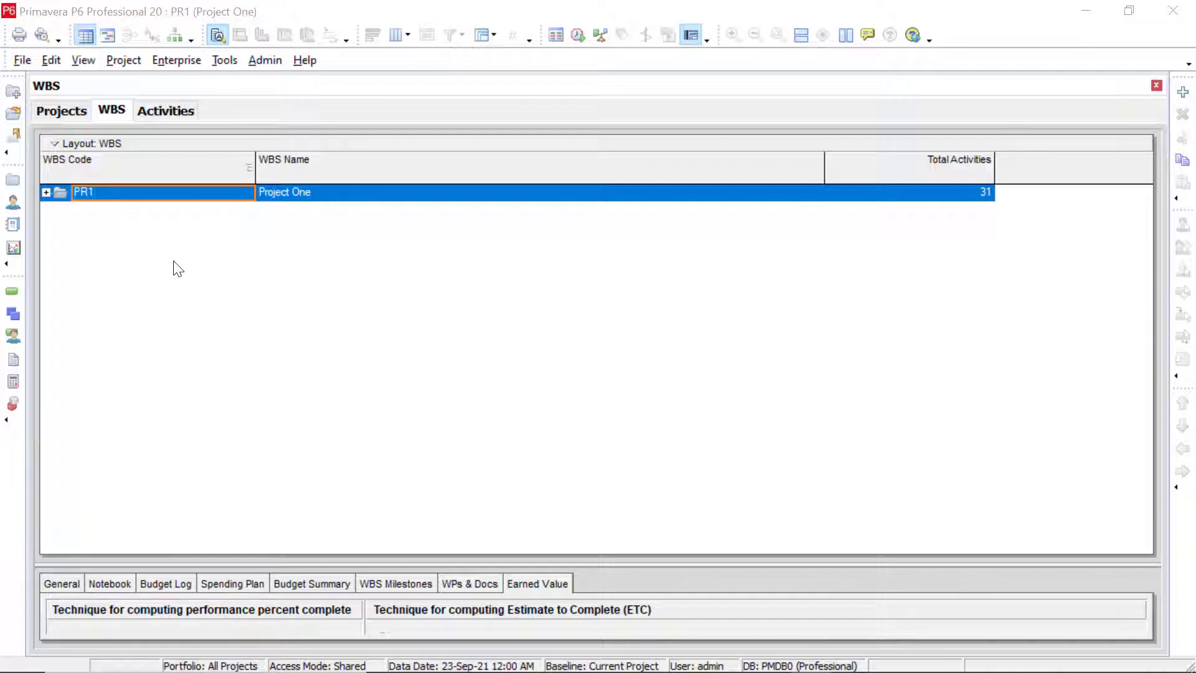
# Step: Expand PR1's WBS and switch to the Activities view grouped by WBS
pyautogui.click(46, 193)
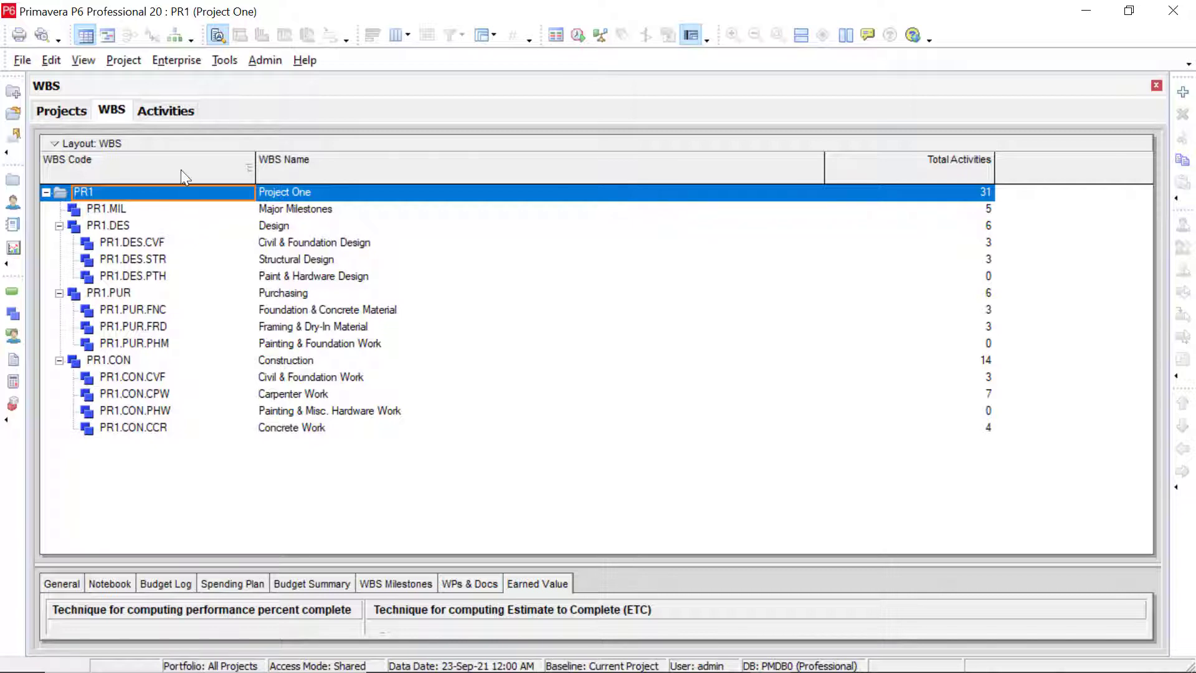
pyautogui.click(166, 117)
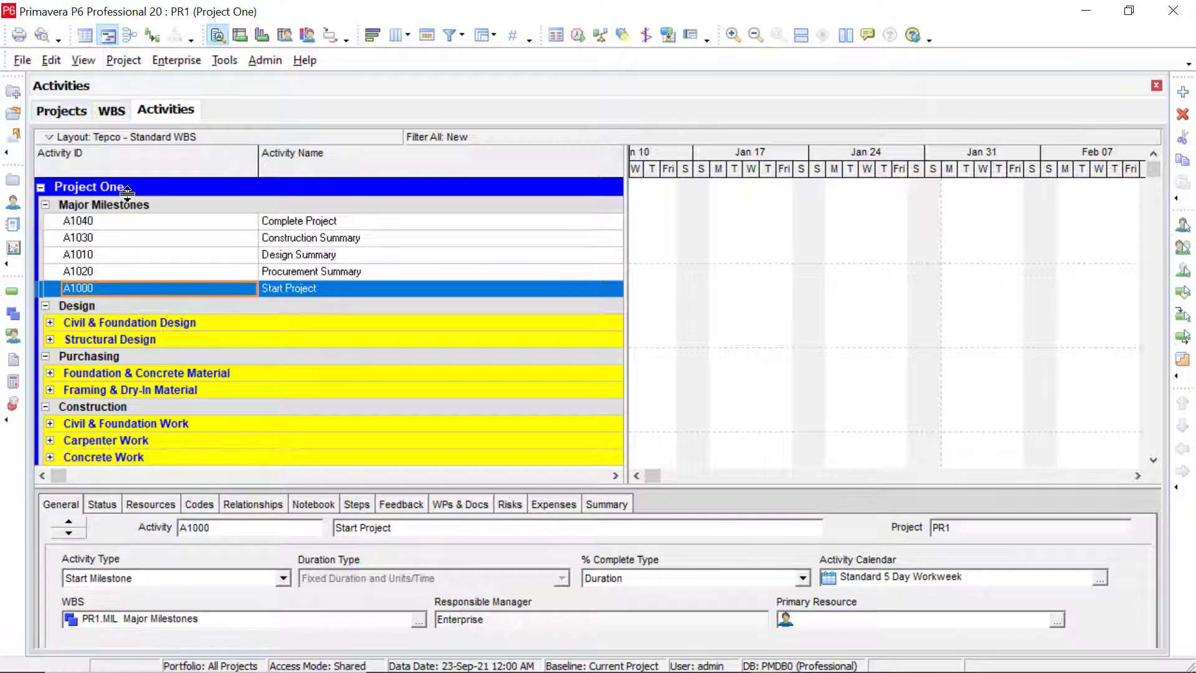
# Step: Expand the Civil & Foundation Design band in Activities, then go back to the WBS window
pyautogui.click(50, 322)
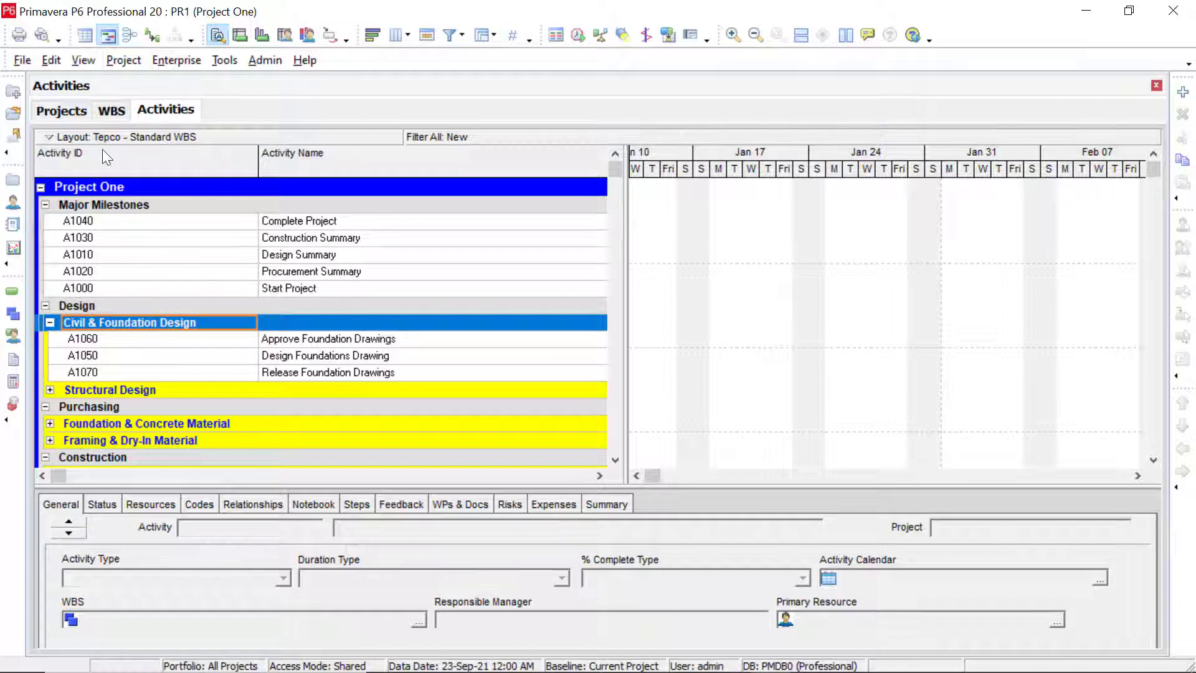
pyautogui.click(112, 111)
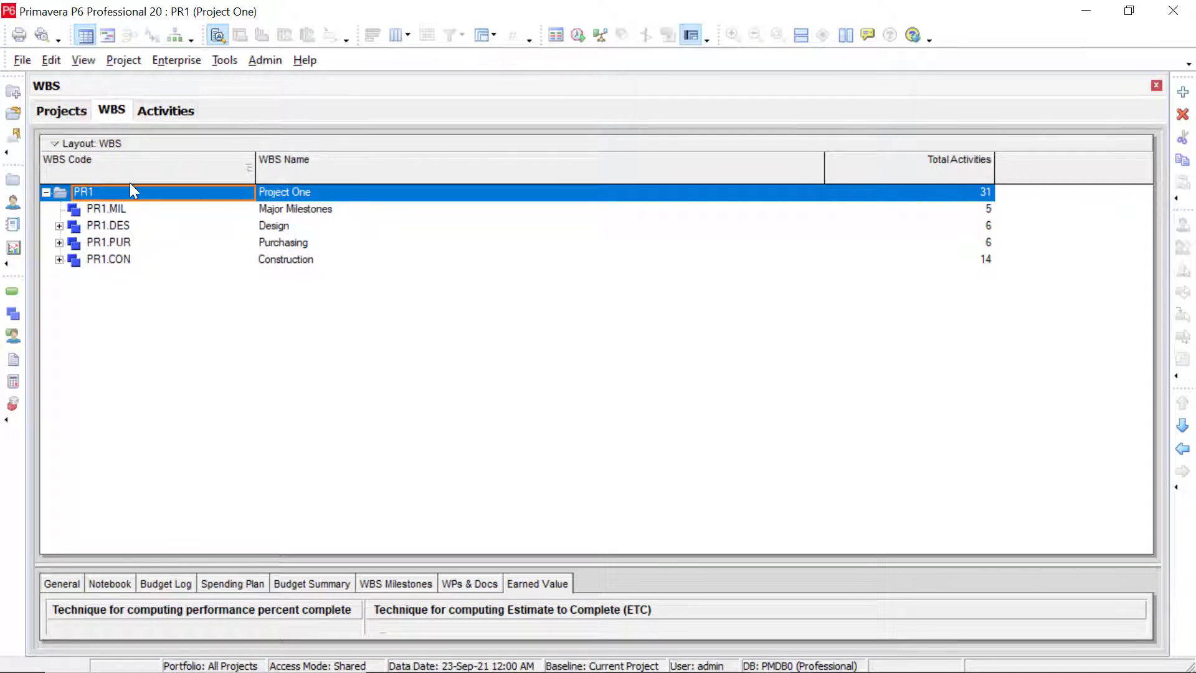
# Step: Expand the Design, Purchasing and Construction elements of Project One's WBS
pyautogui.click(59, 225)
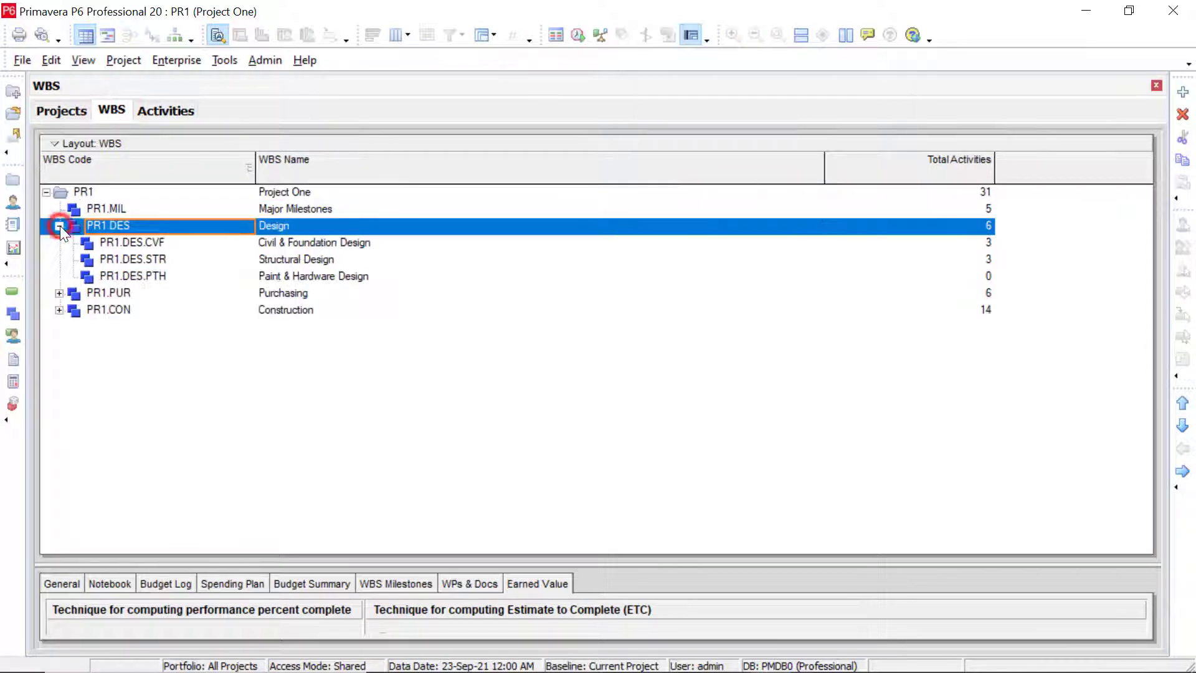
pyautogui.click(59, 293)
pyautogui.click(59, 360)
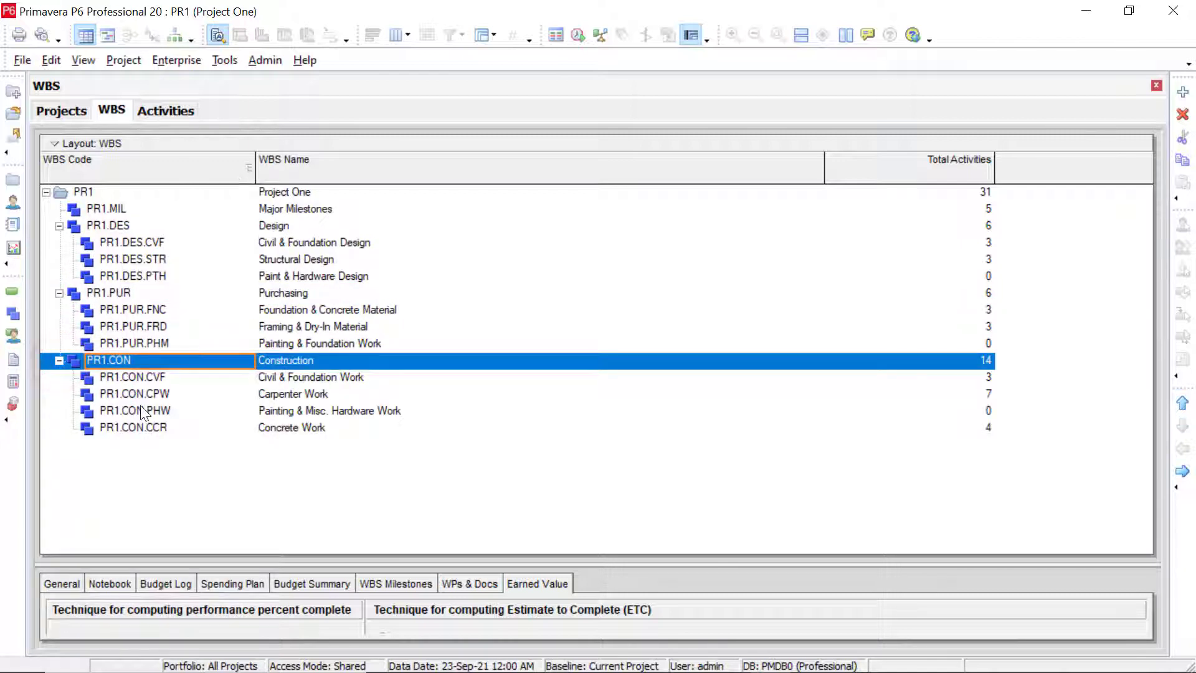
# Step: Select Project One, Major Milestones, Design, Purchasing, Construction, then Civil & Foundation Design in turn
pyautogui.click(95, 190)
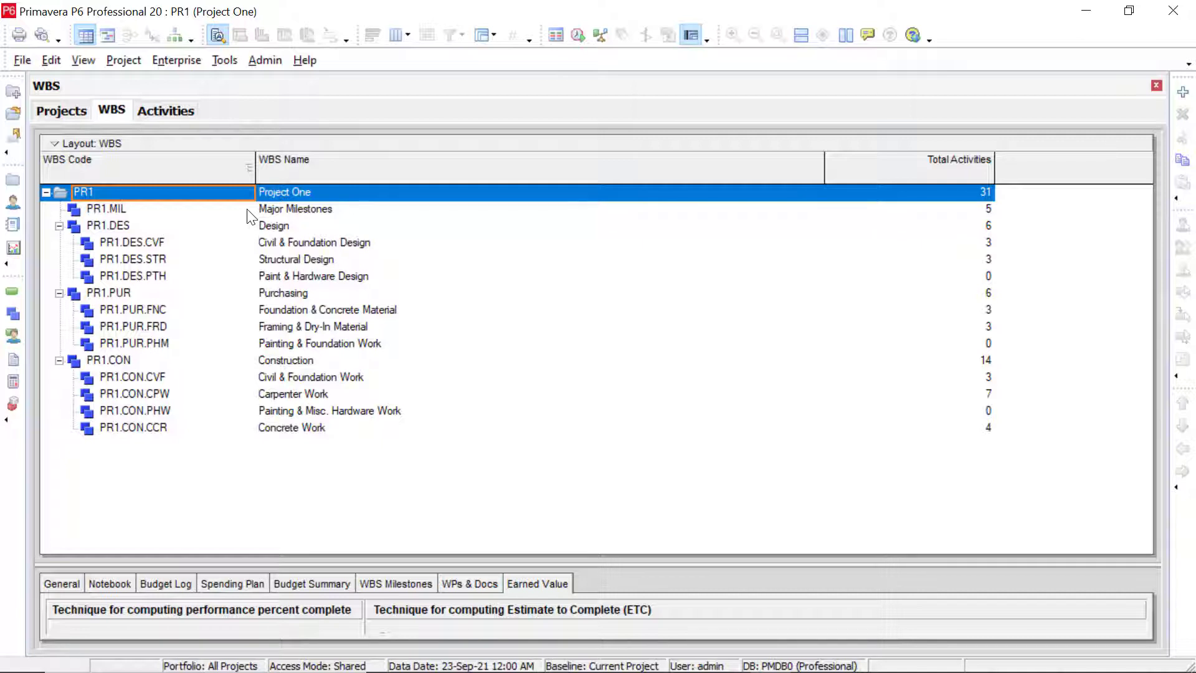
pyautogui.click(134, 209)
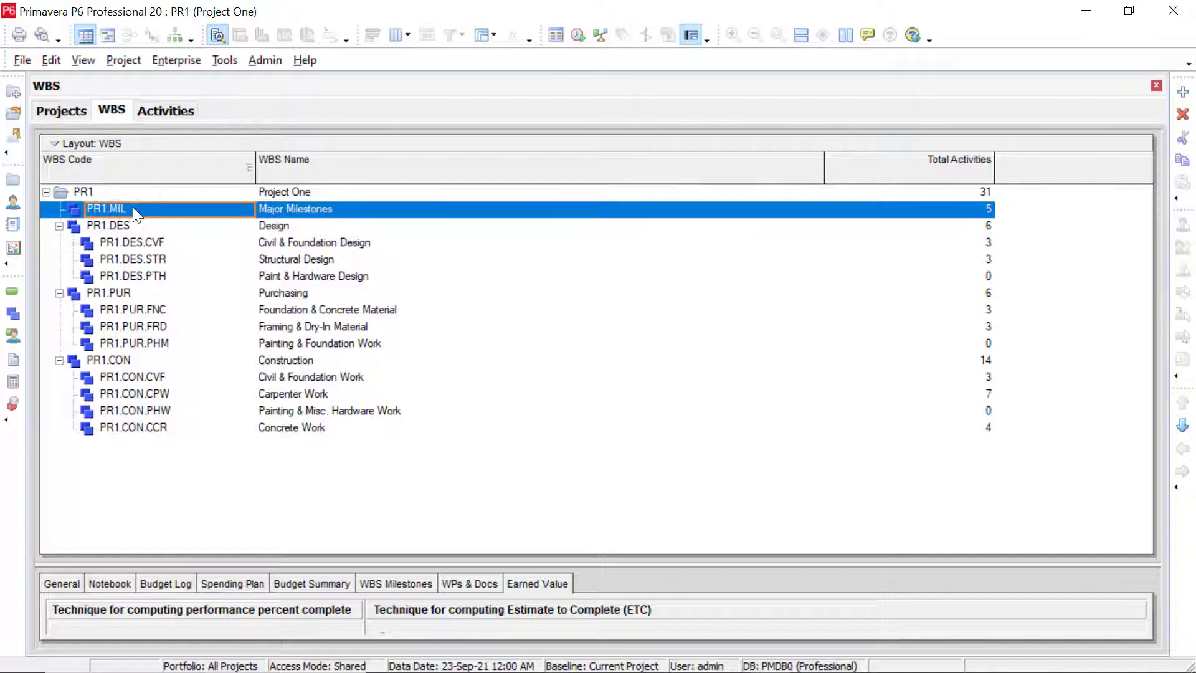
pyautogui.click(139, 229)
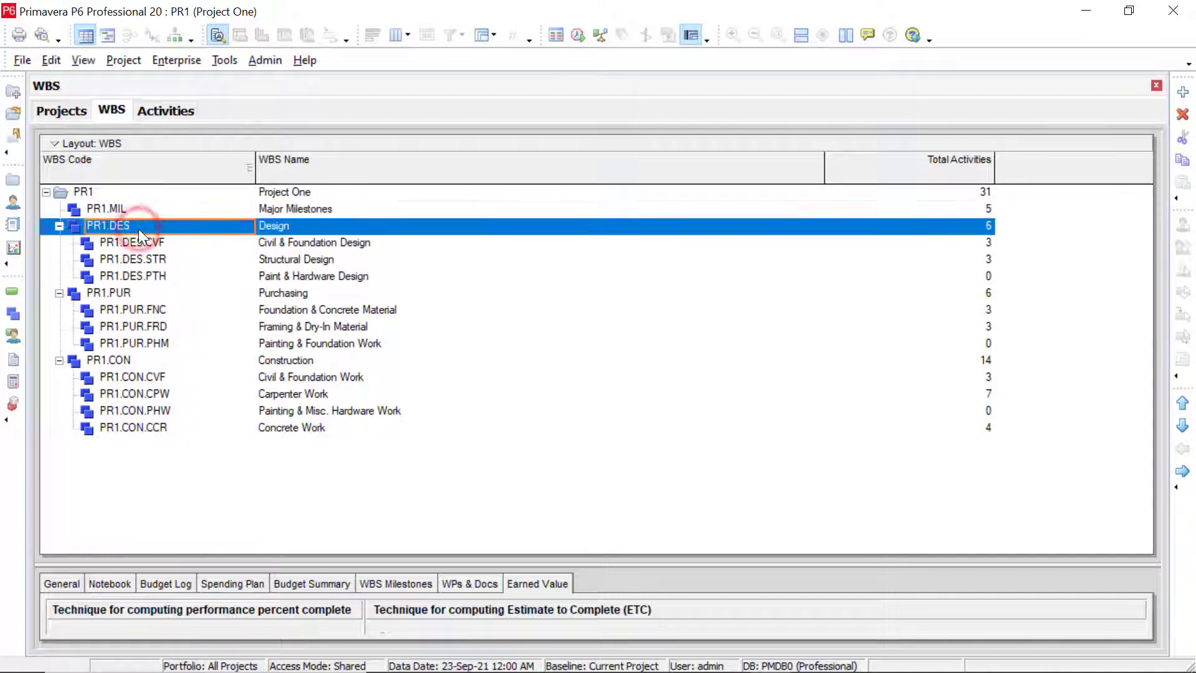
pyautogui.click(143, 291)
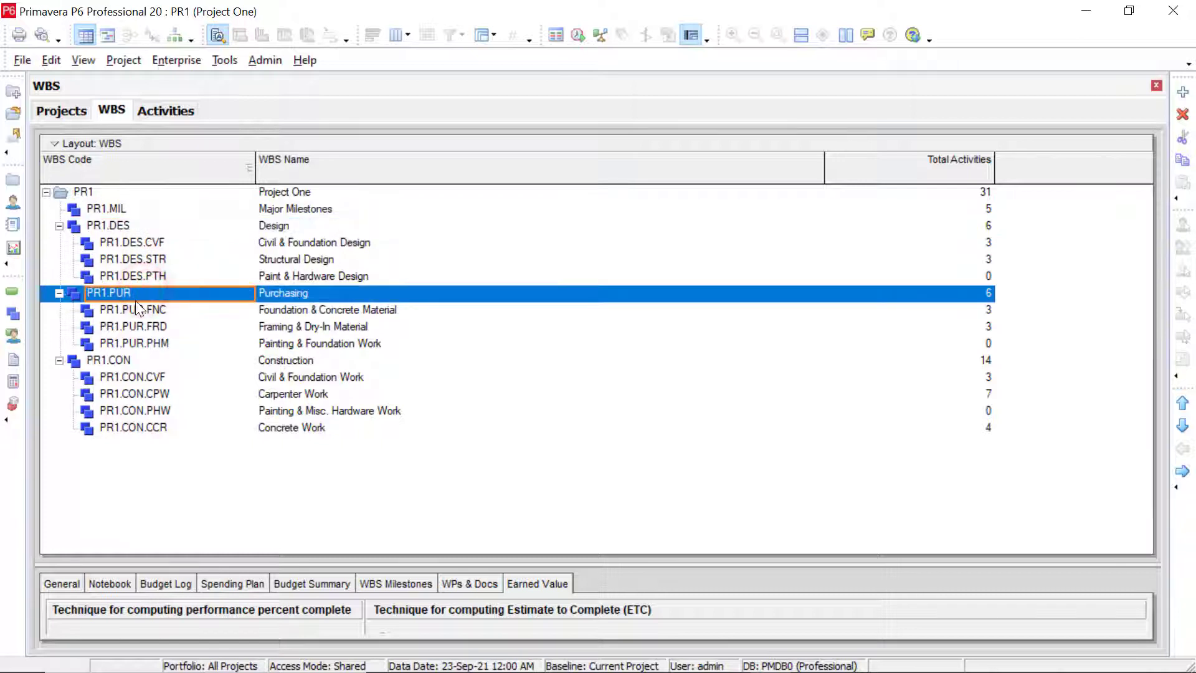
pyautogui.click(129, 362)
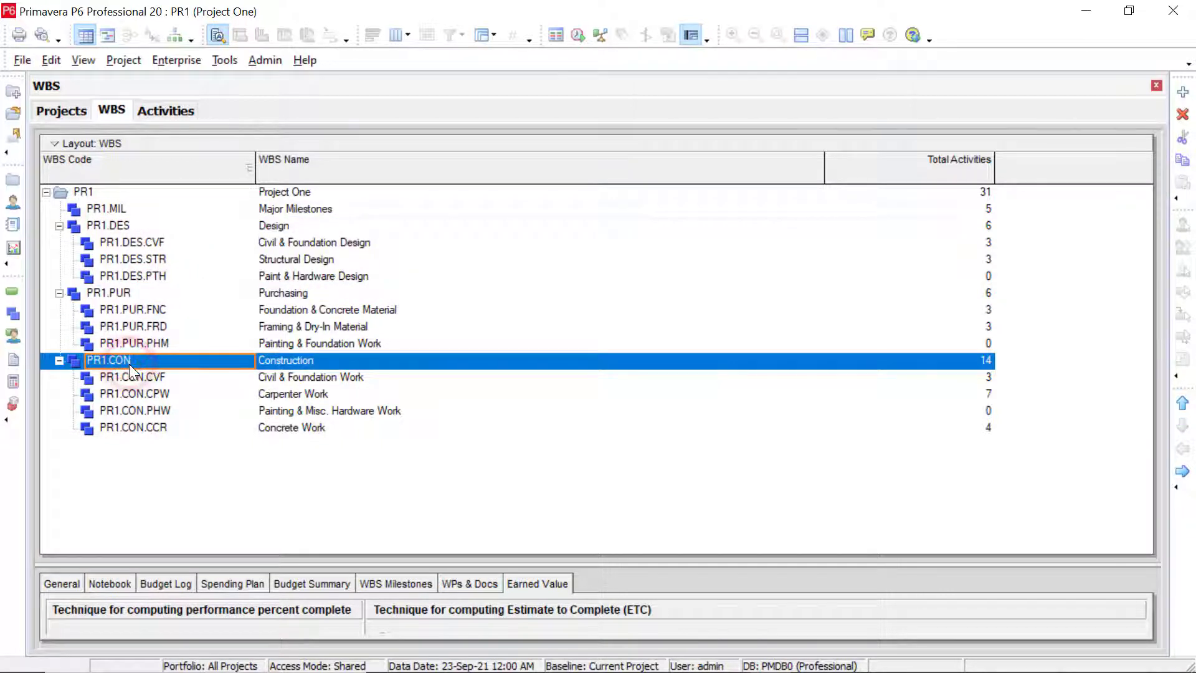
pyautogui.click(158, 247)
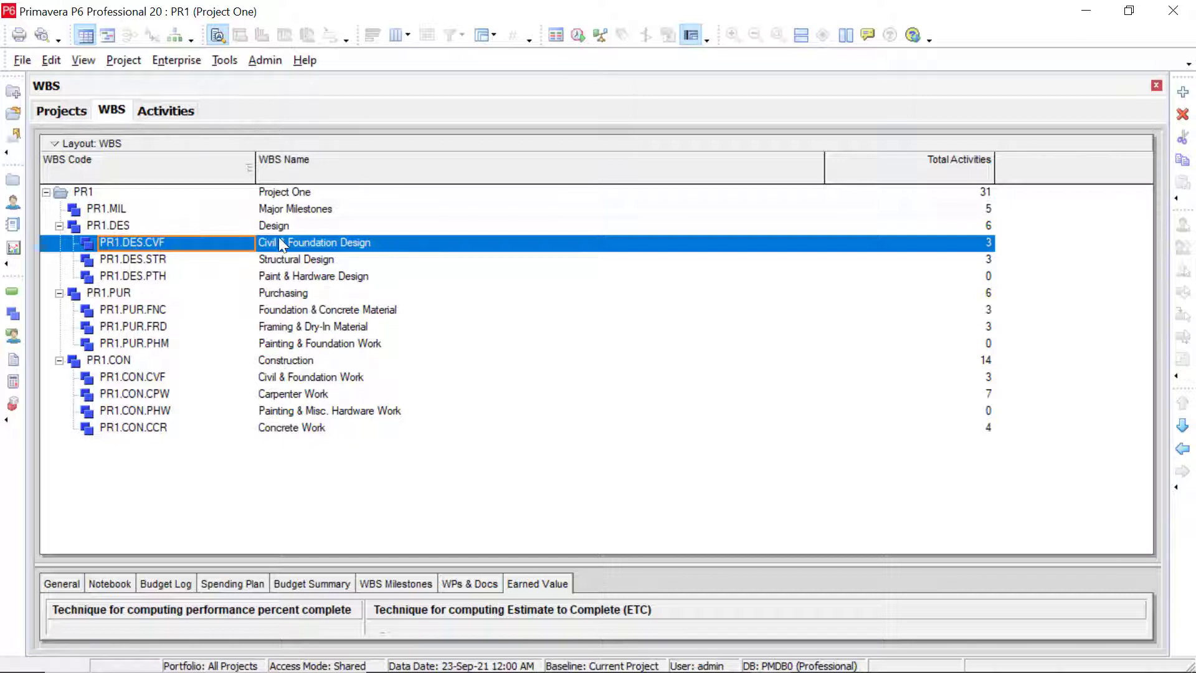
# Step: Add a child WBS element under Major Milestones and code it PR1.MIL.123
pyautogui.click(290, 211)
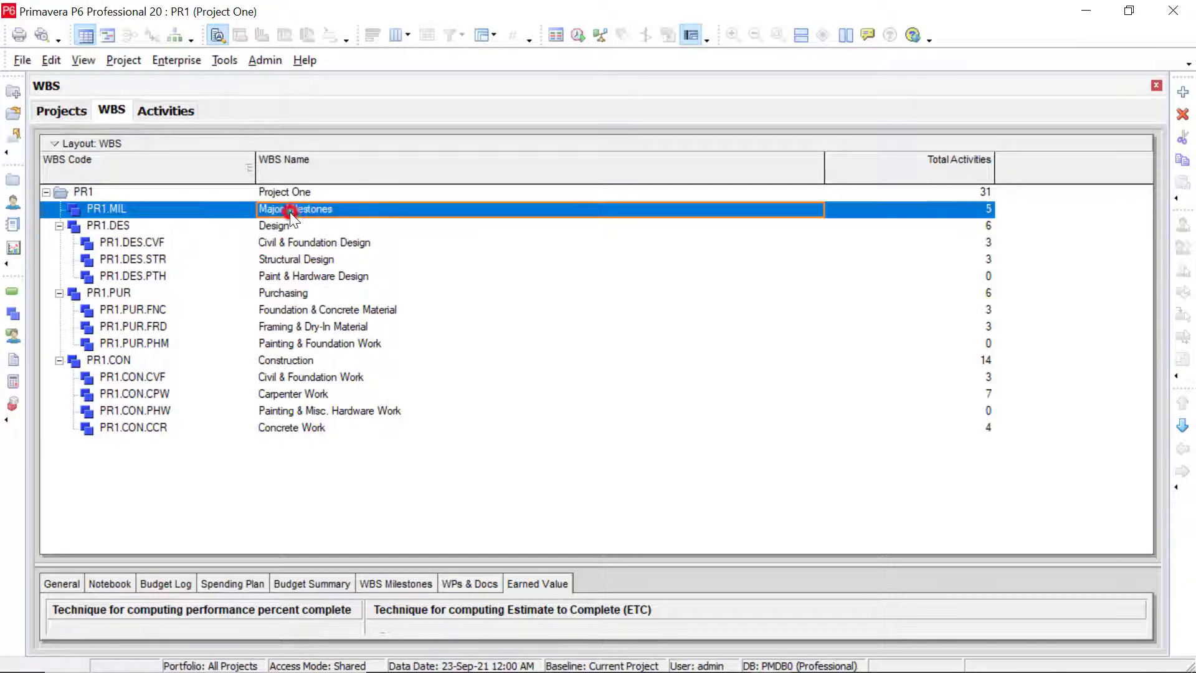
pyautogui.rightClick(350, 216)
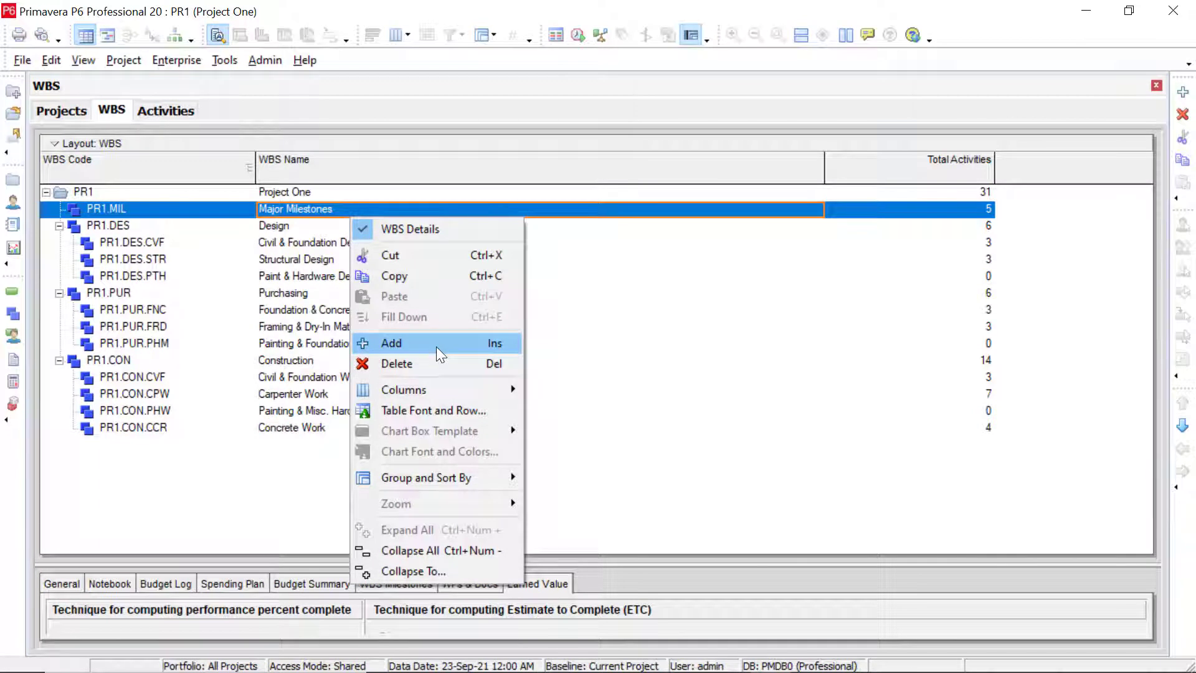
pyautogui.click(333, 210)
pyautogui.click(178, 209)
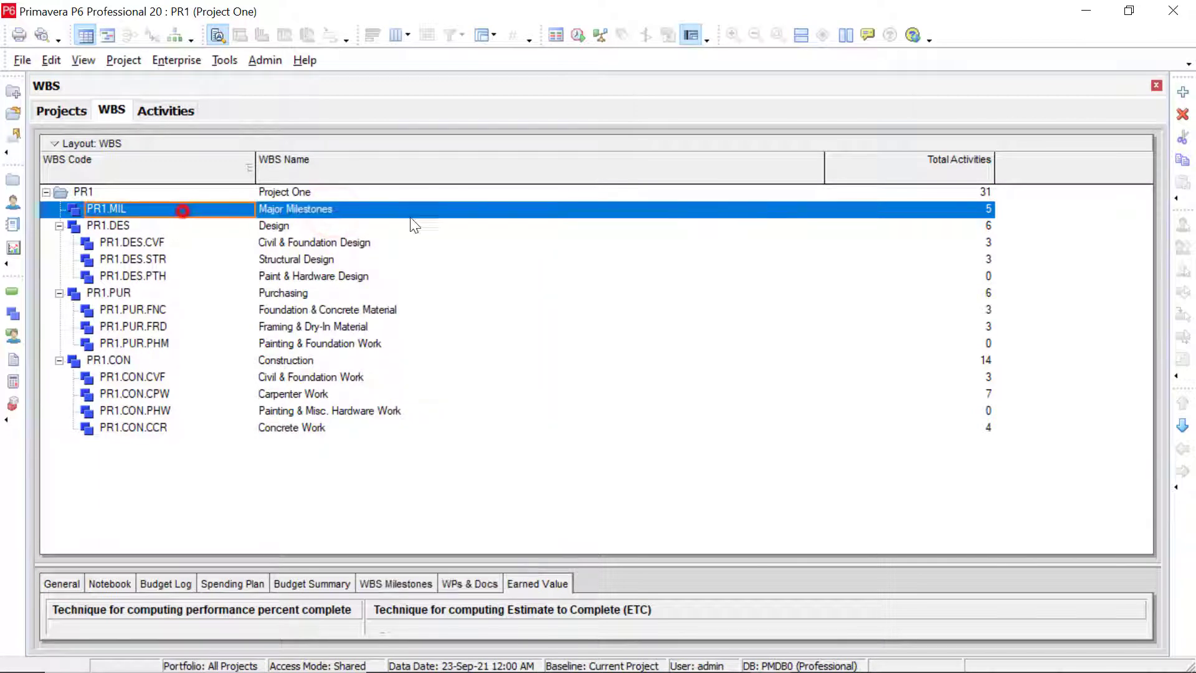
pyautogui.click(1184, 94)
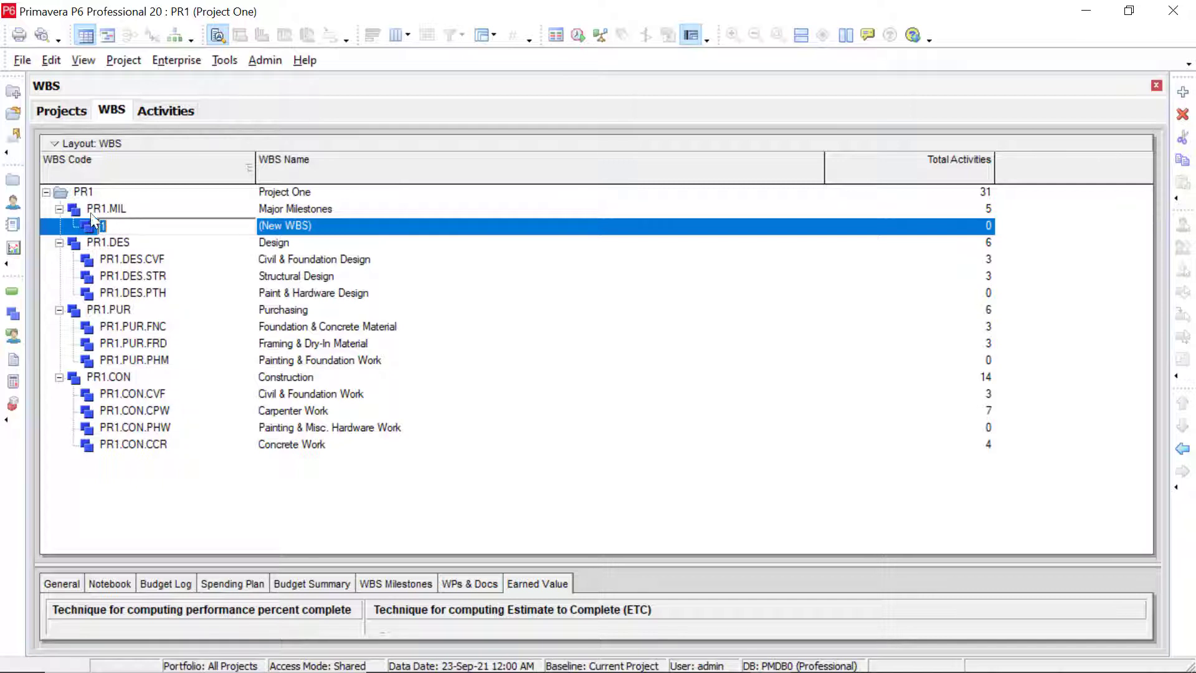
pyautogui.click(134, 225)
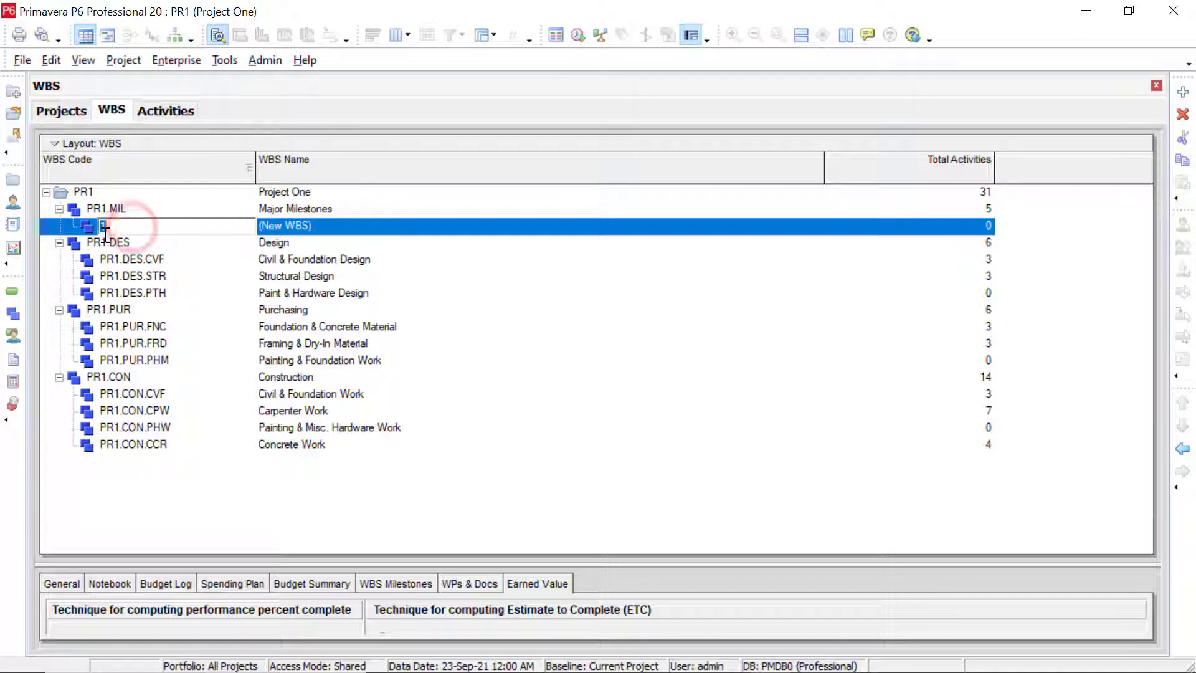
pyautogui.write('23')
pyautogui.press('Return')
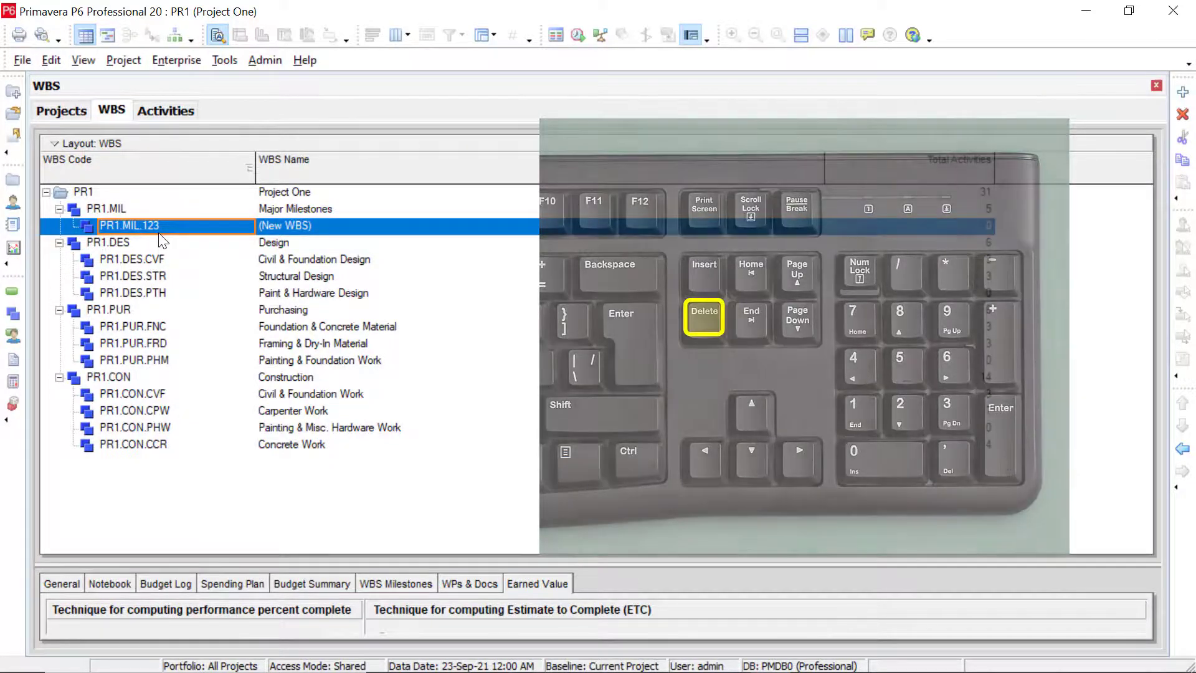
# Step: Delete the PR1.MIL.123 element and confirm the deletion with Yes
pyautogui.rightClick(161, 238)
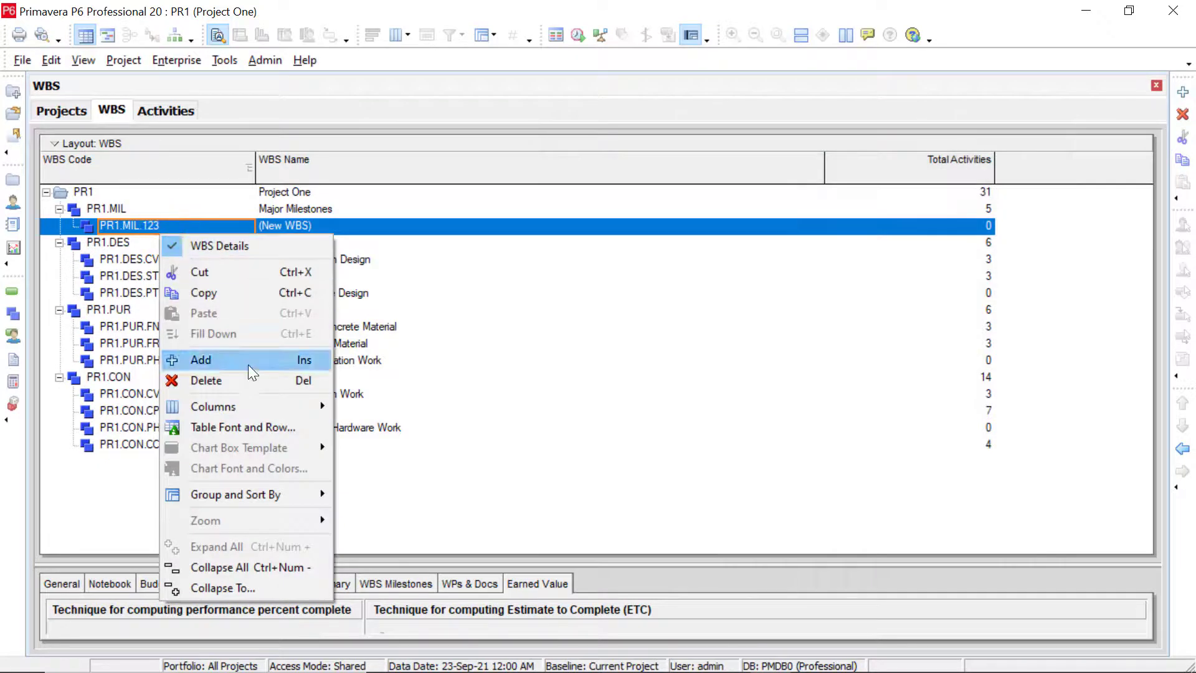
pyautogui.click(488, 237)
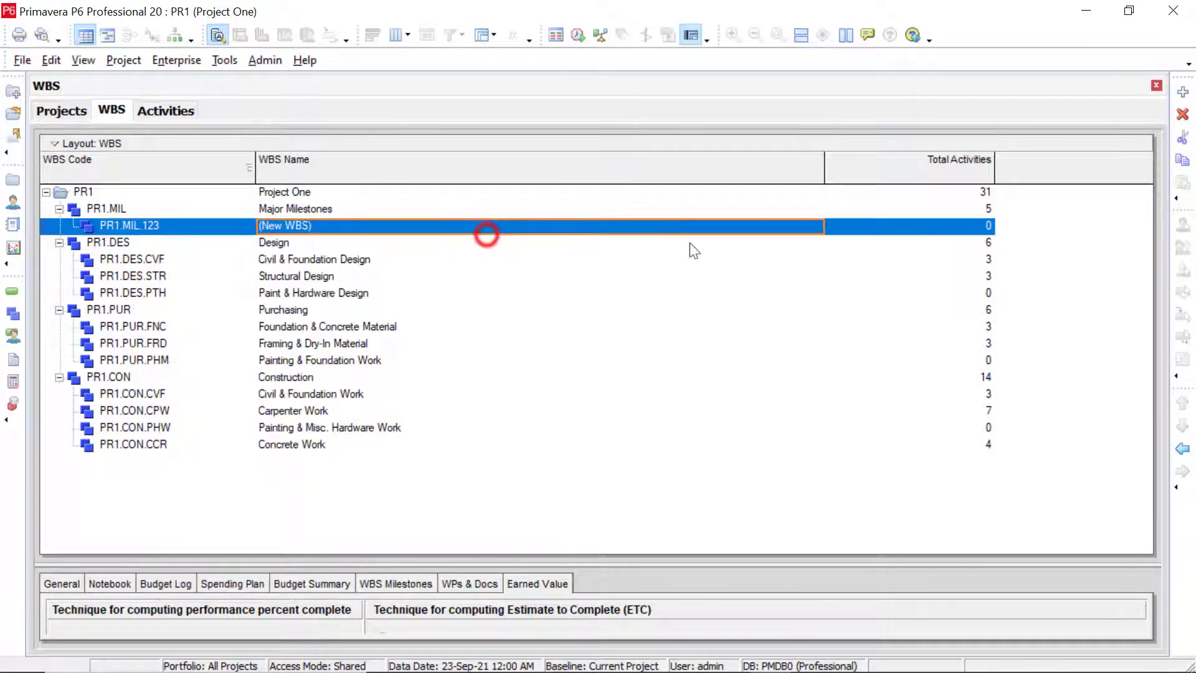
pyautogui.click(1182, 116)
pyautogui.click(563, 373)
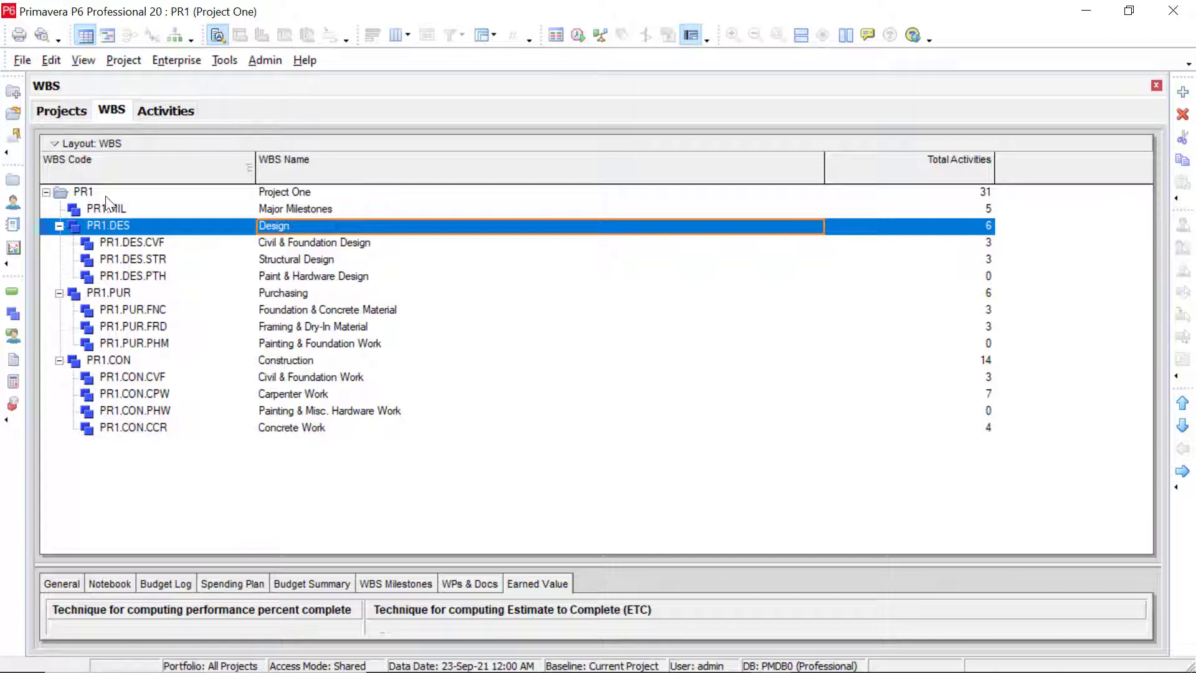
# Step: Add another child element under Major Milestones coded PR1.MIL.123
pyautogui.click(141, 207)
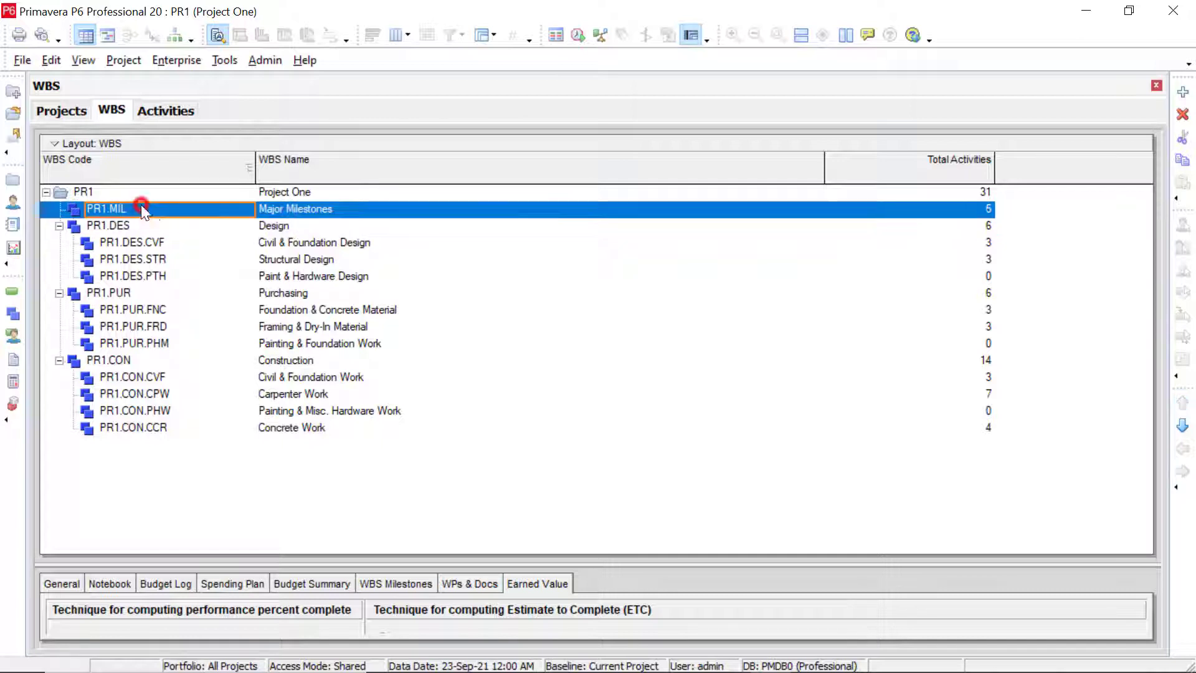
pyautogui.click(1183, 92)
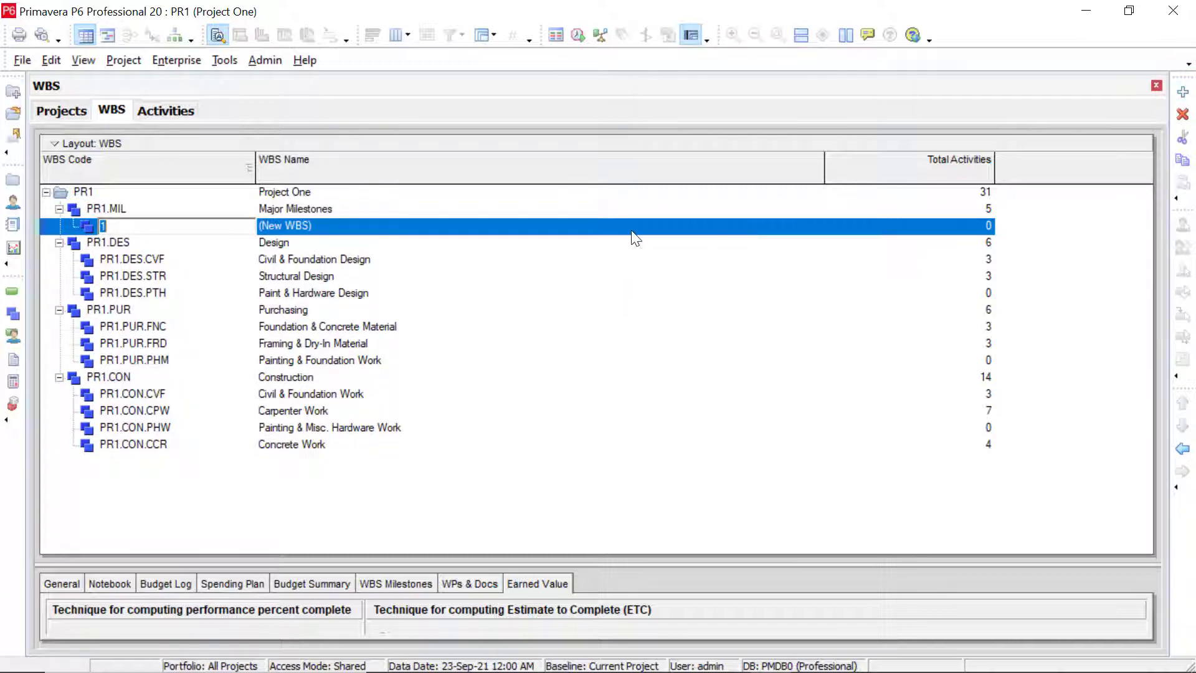
pyautogui.write('123')
pyautogui.press('Return')
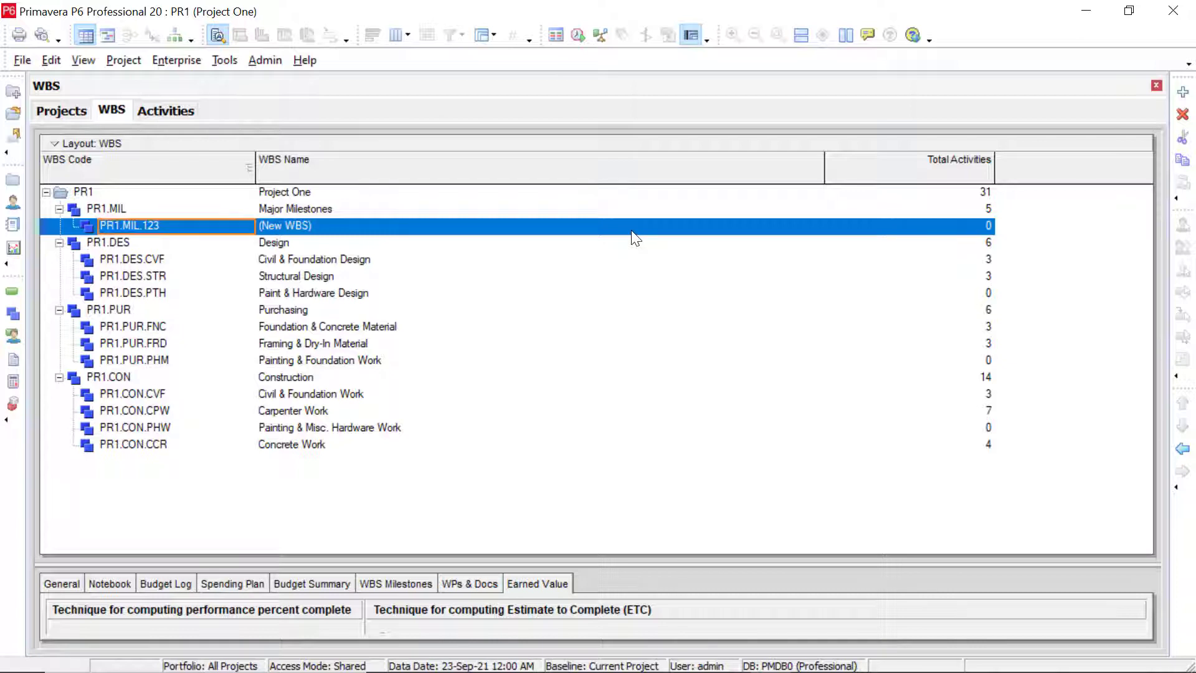
# Step: Outdent it to PR1.123 and move it to sit between Major Milestones and Design
pyautogui.click(1183, 453)
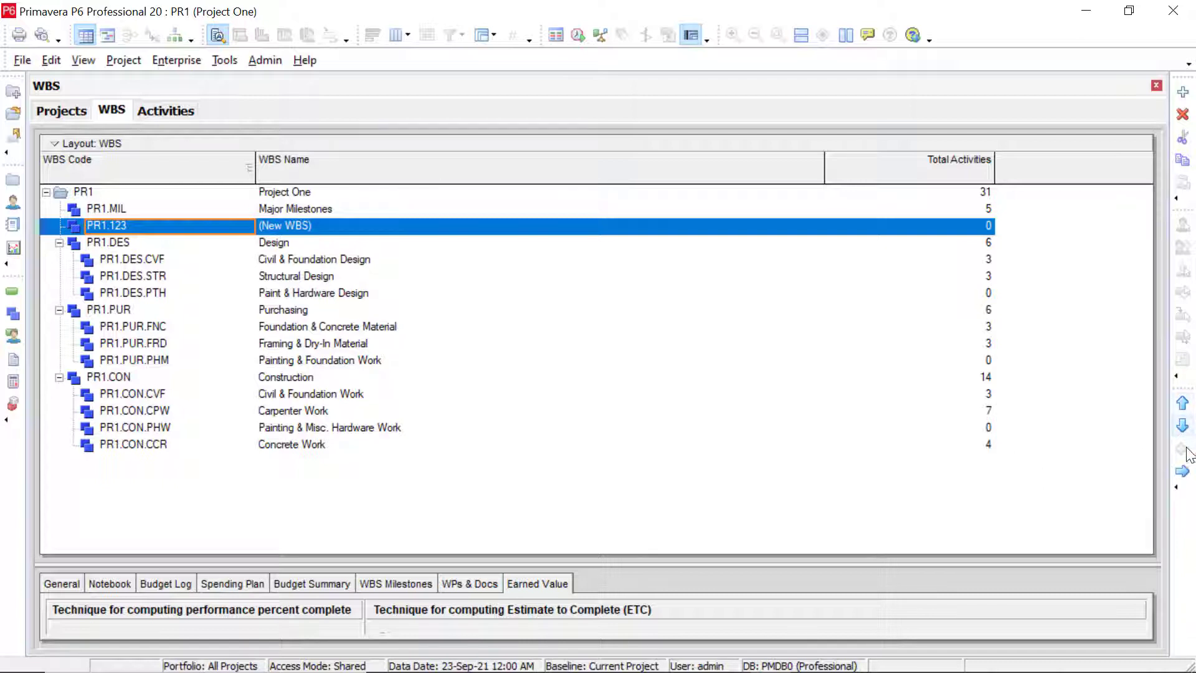
pyautogui.click(1183, 472)
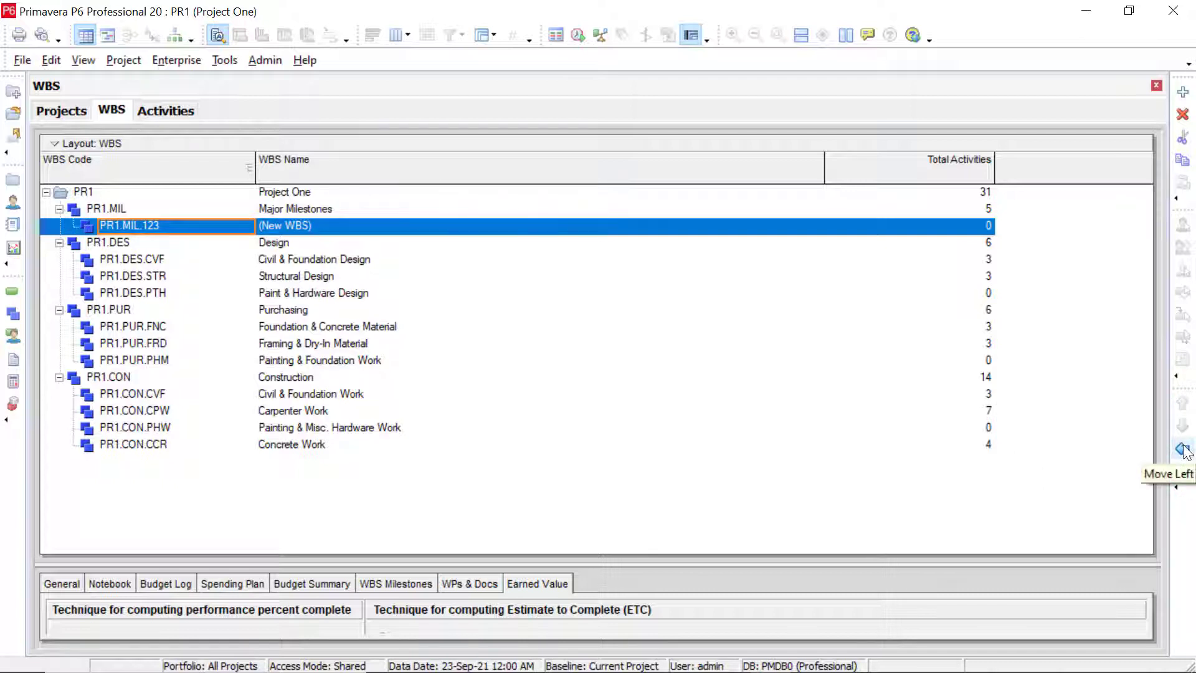
pyautogui.click(1186, 453)
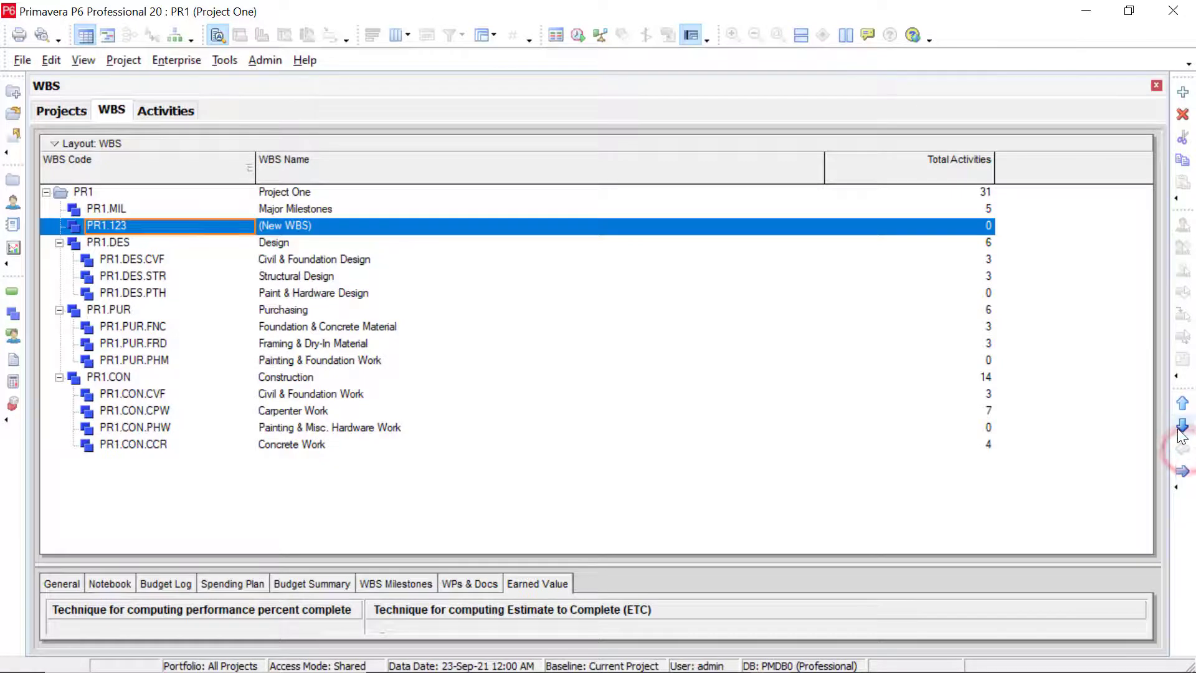
pyautogui.click(1181, 429)
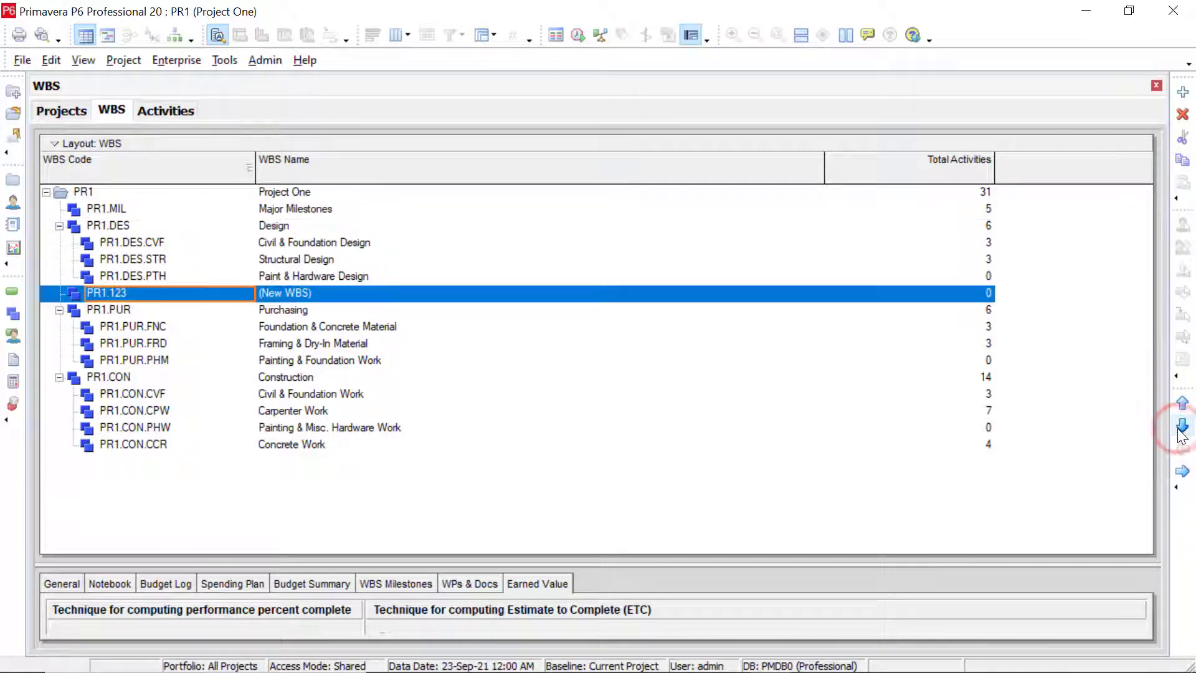
pyautogui.click(1180, 429)
pyautogui.click(1181, 429)
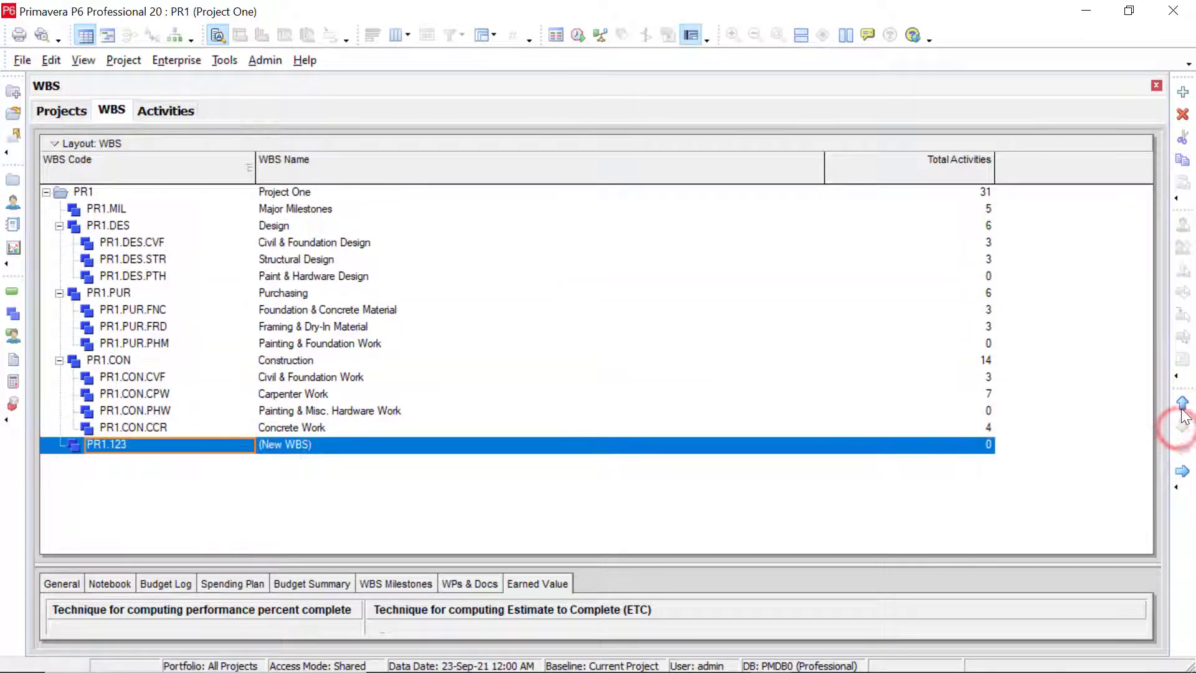
pyautogui.click(1182, 405)
pyautogui.click(1183, 405)
pyautogui.click(1182, 405)
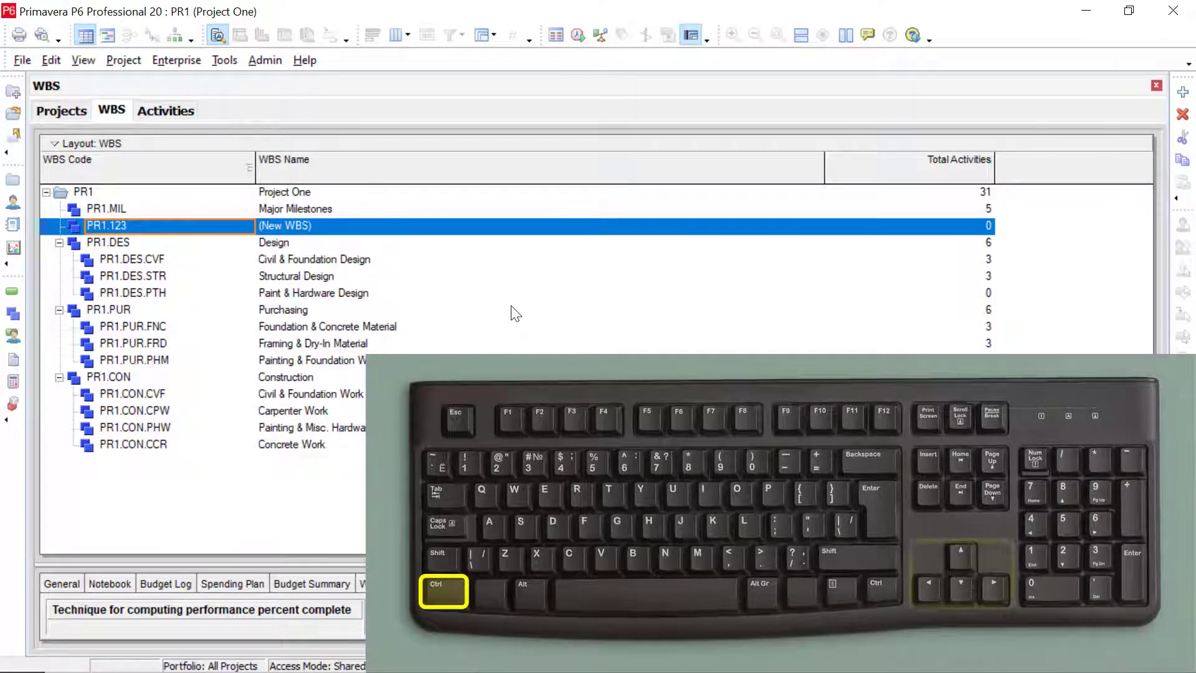
pyautogui.hotkey('ctrl', 'Down')
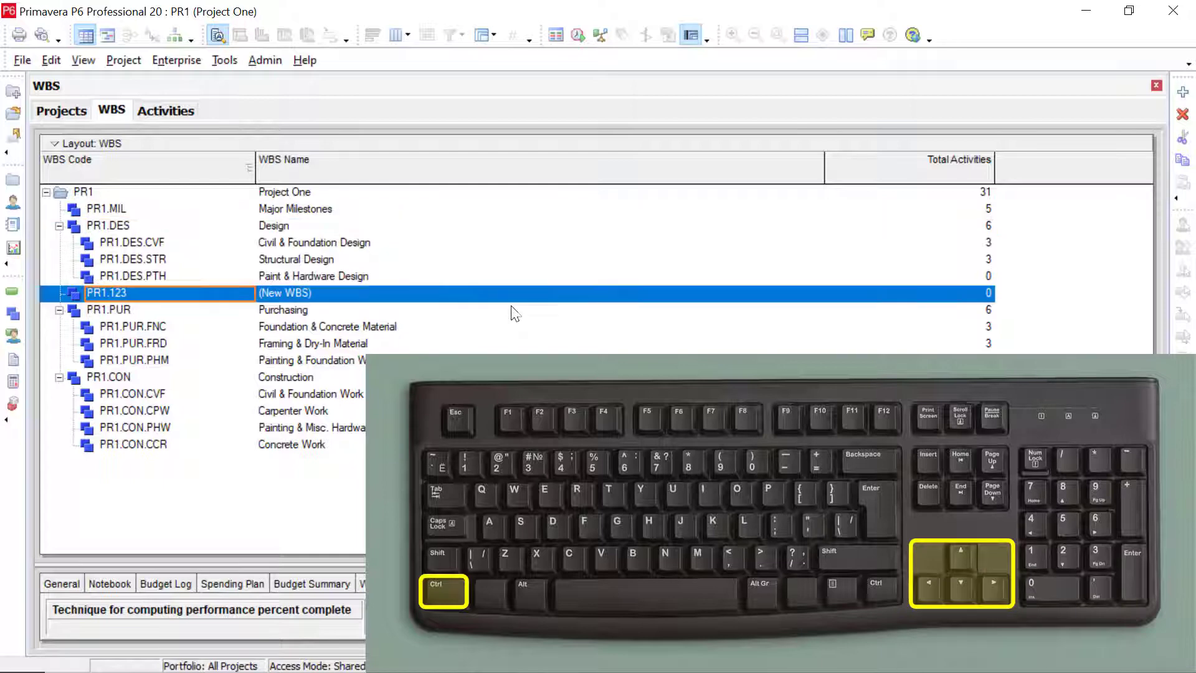
pyautogui.hotkey('ctrl', 'Down')
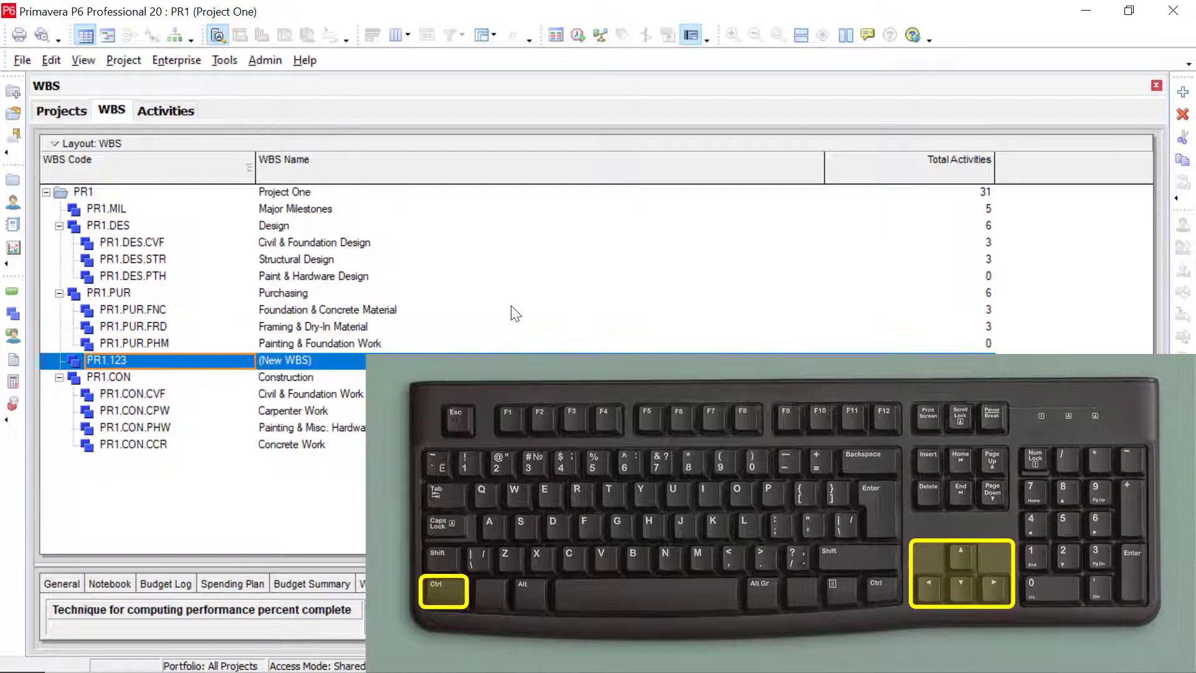
pyautogui.hotkey('ctrl', 'Down')
pyautogui.hotkey('ctrl', 'Up')
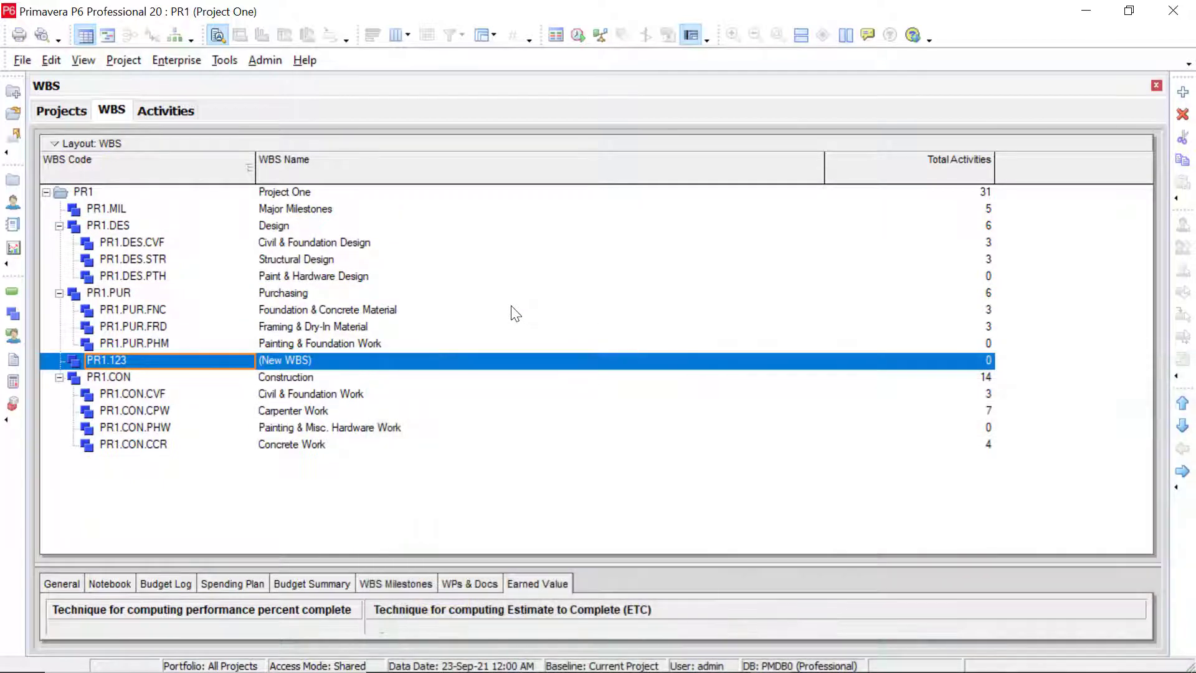
pyautogui.hotkey('ctrl', 'Right')
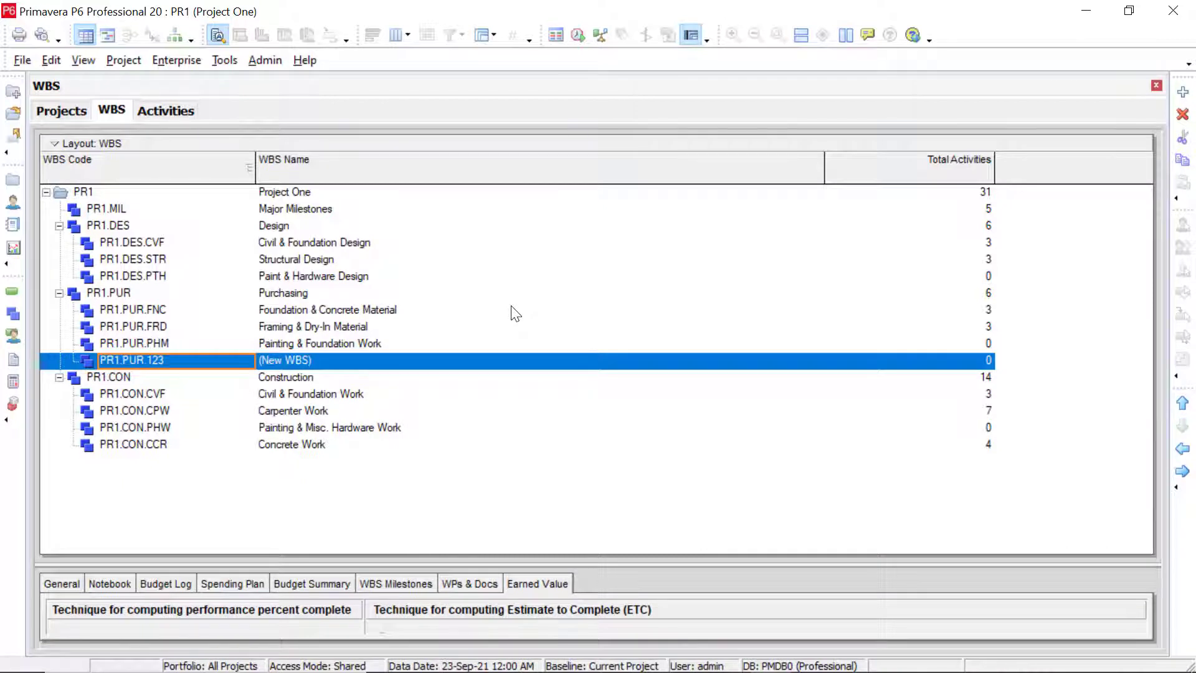
pyautogui.hotkey('ctrl', 'Left')
pyautogui.hotkey('ctrl', 'Up')
pyautogui.hotkey('ctrl', 'Up')
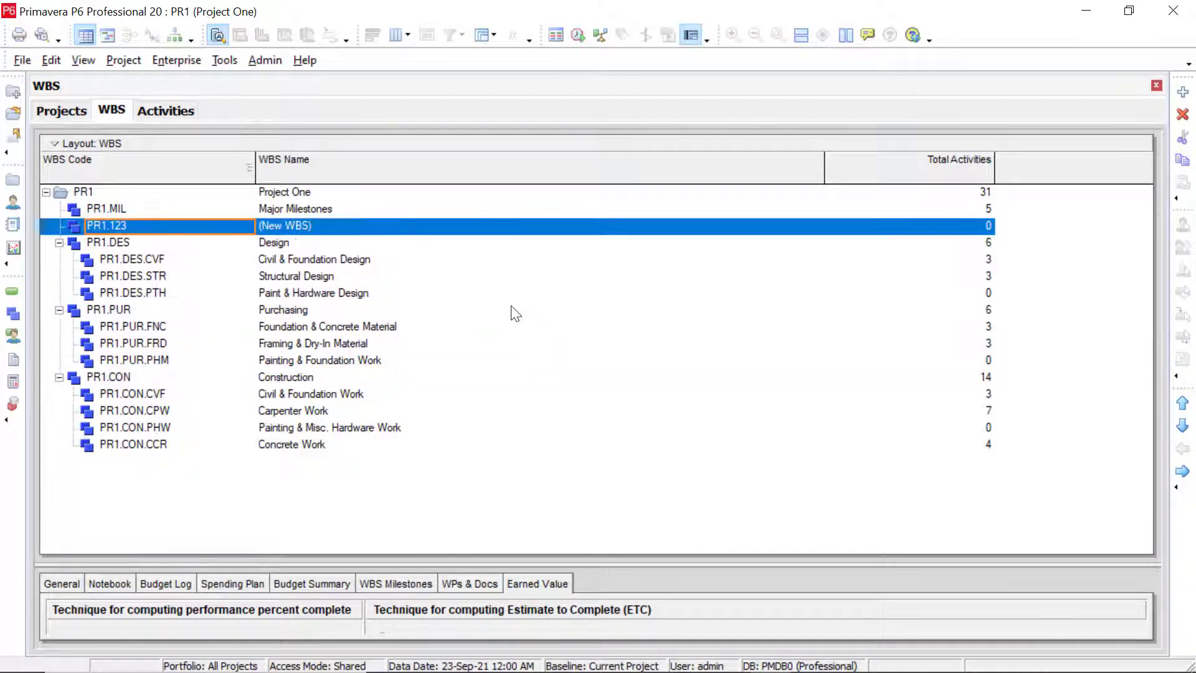
pyautogui.hotkey('ctrl', 'Down')
pyautogui.hotkey('ctrl', 'Down')
pyautogui.hotkey('ctrl', 'Down')
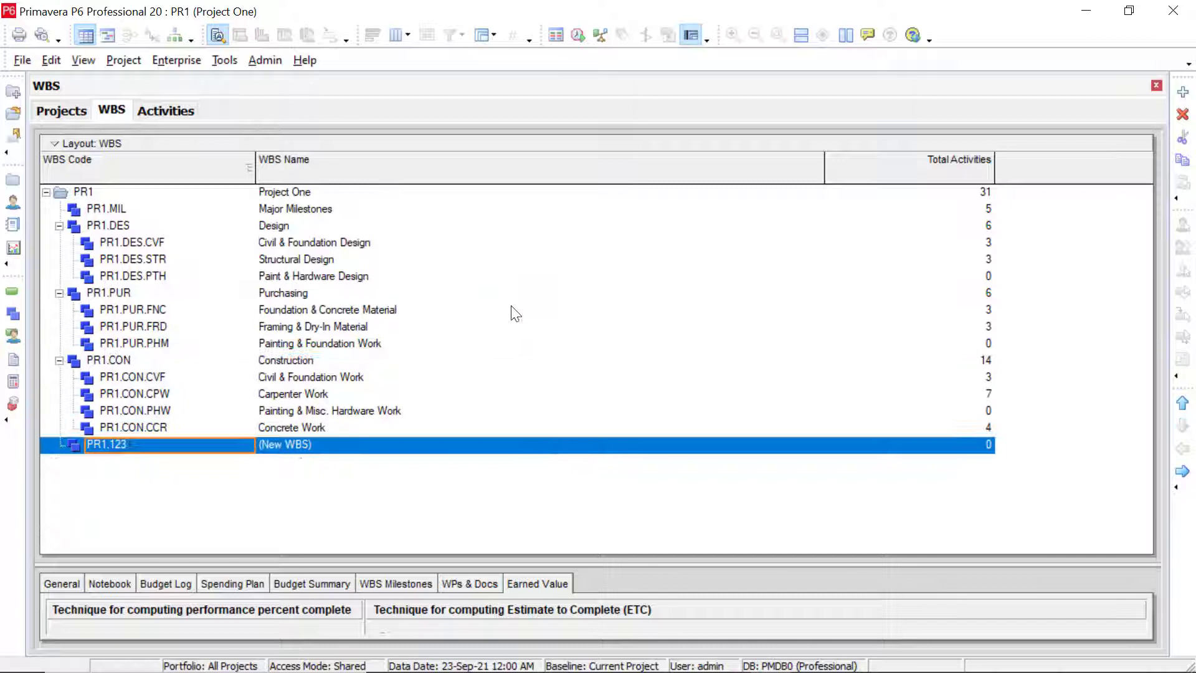
pyautogui.hotkey('ctrl', 'Up')
pyautogui.hotkey('ctrl', 'Up')
pyautogui.hotkey('ctrl', 'Up')
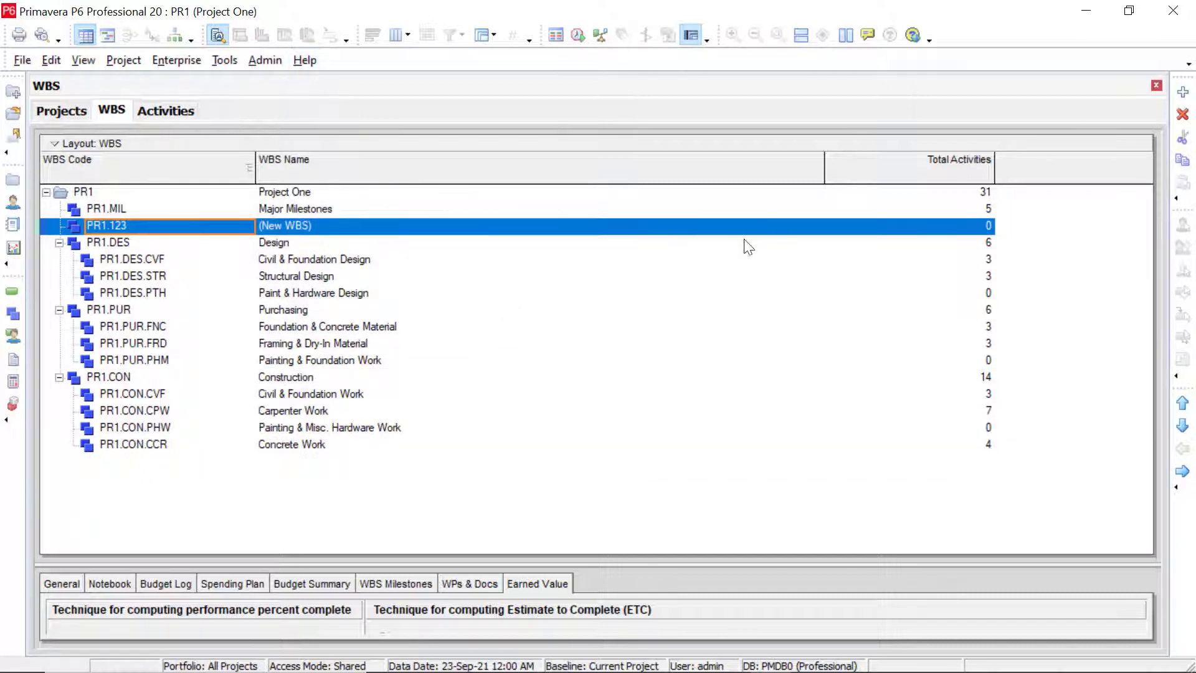
# Step: Delete the PR1.123 element, confirm with Yes, then select Construction
pyautogui.click(1179, 120)
pyautogui.click(552, 375)
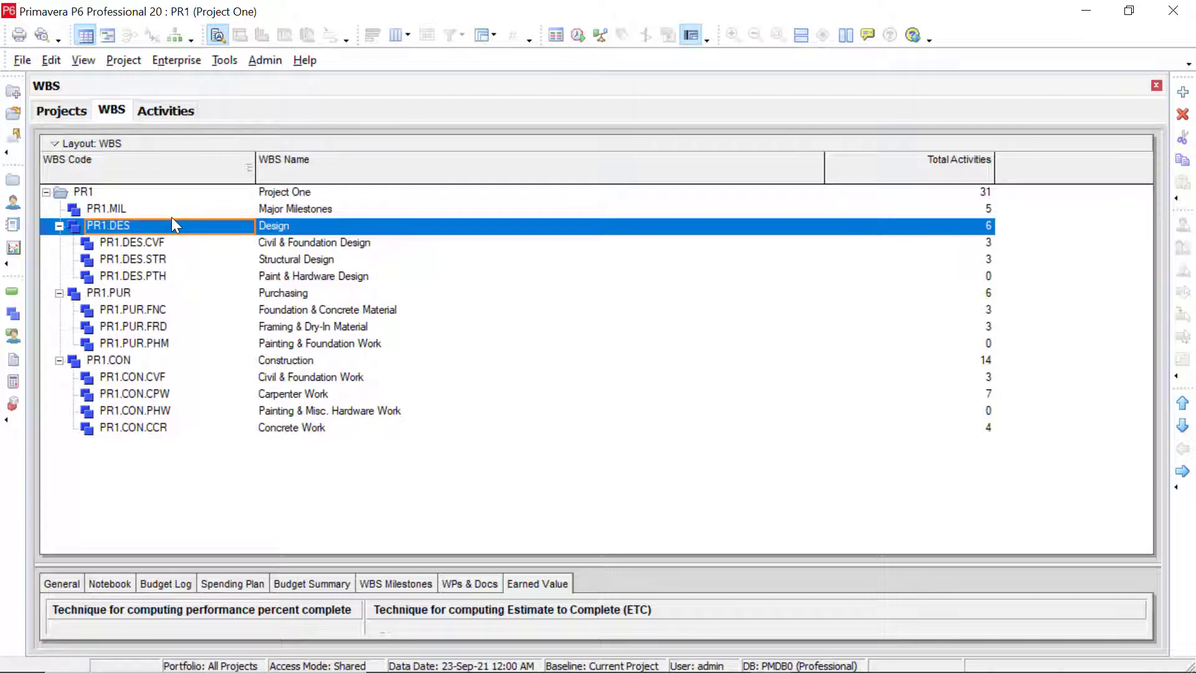
pyautogui.click(131, 355)
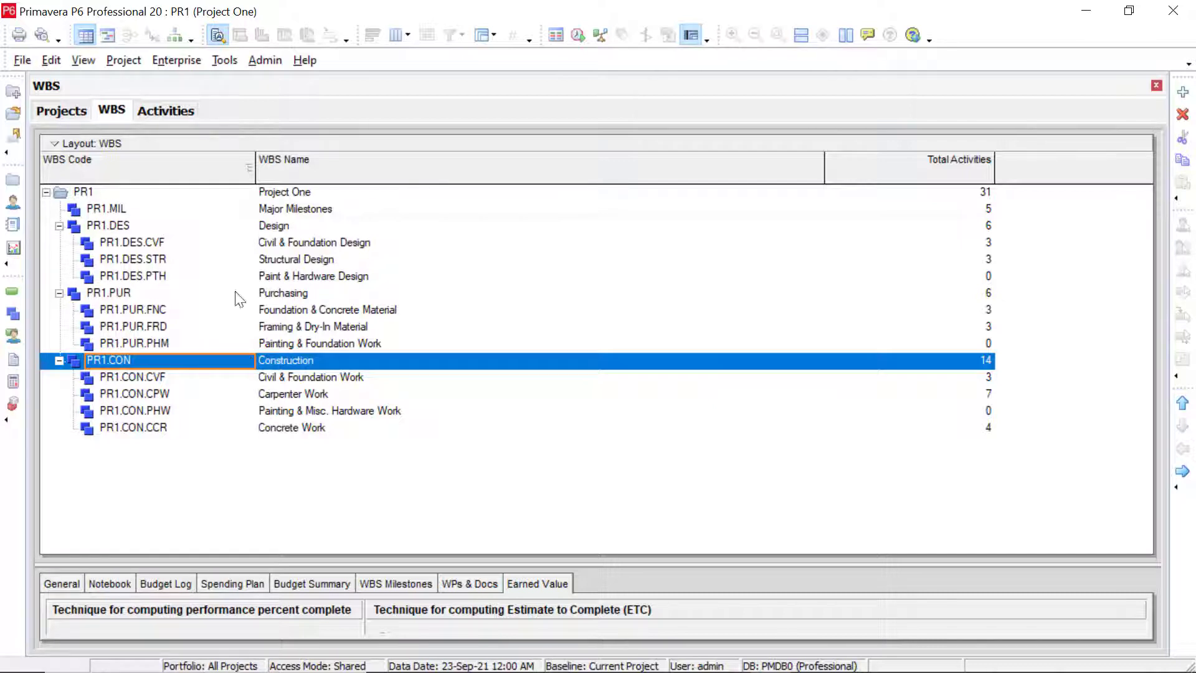
# Step: Add a WBS element under Project One with code ENG and name Engineering
pyautogui.click(121, 190)
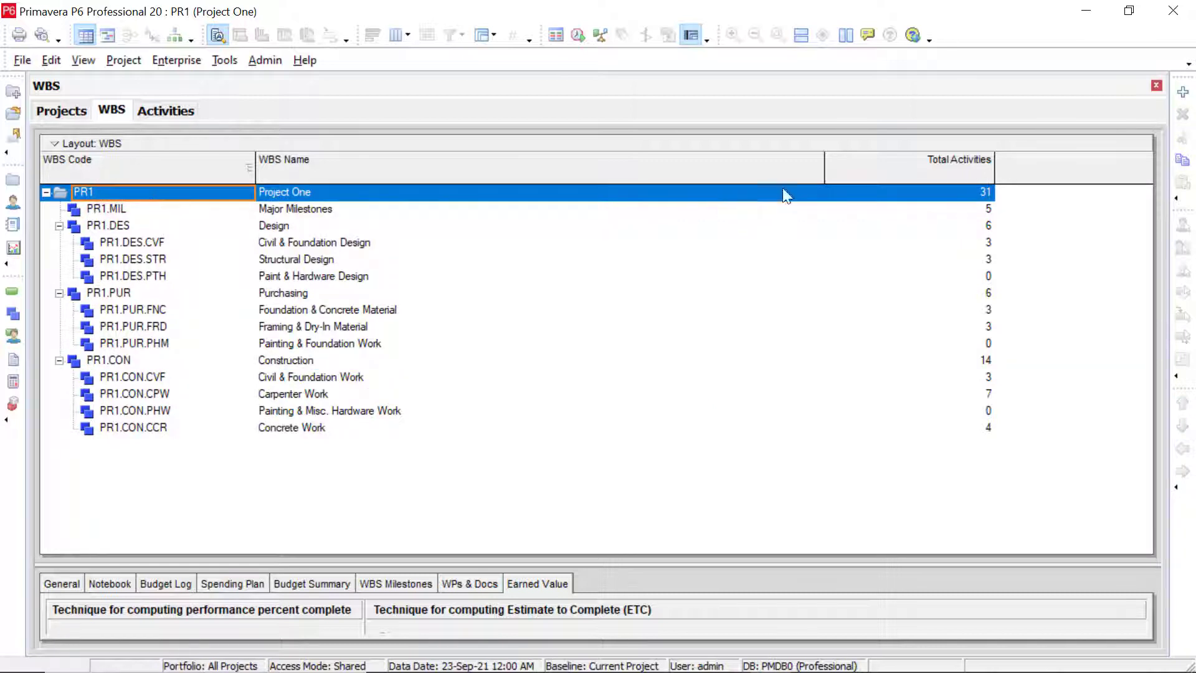
pyautogui.click(1183, 92)
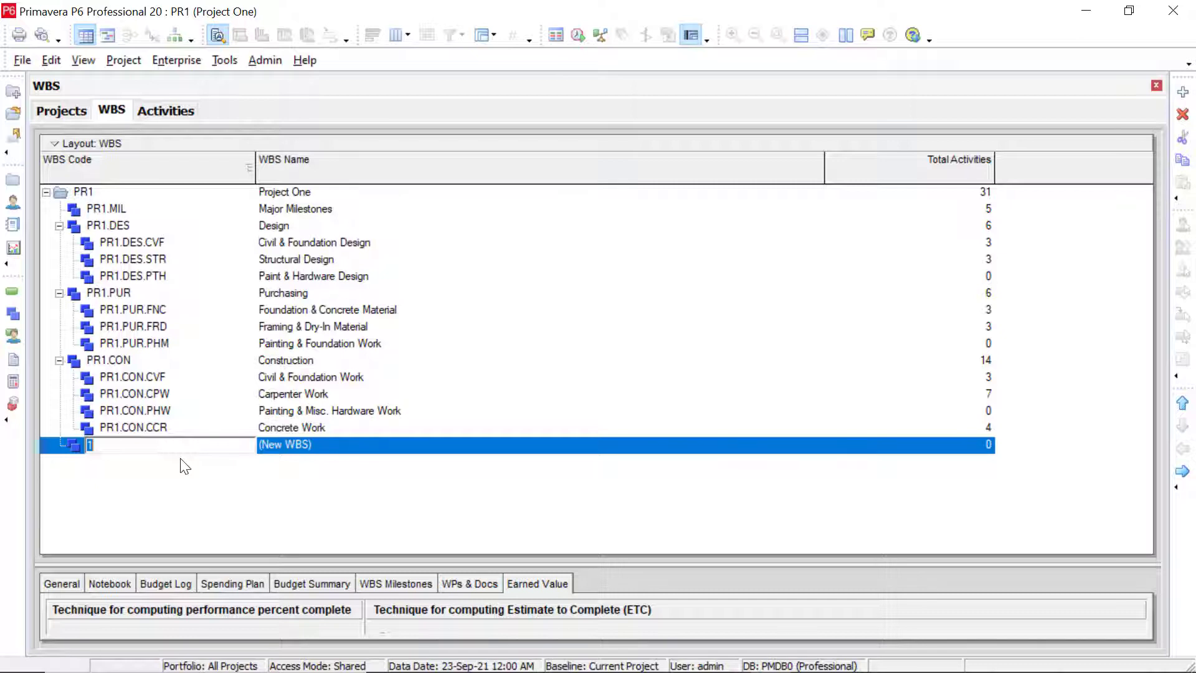
pyautogui.write('ENG')
pyautogui.press('Return')
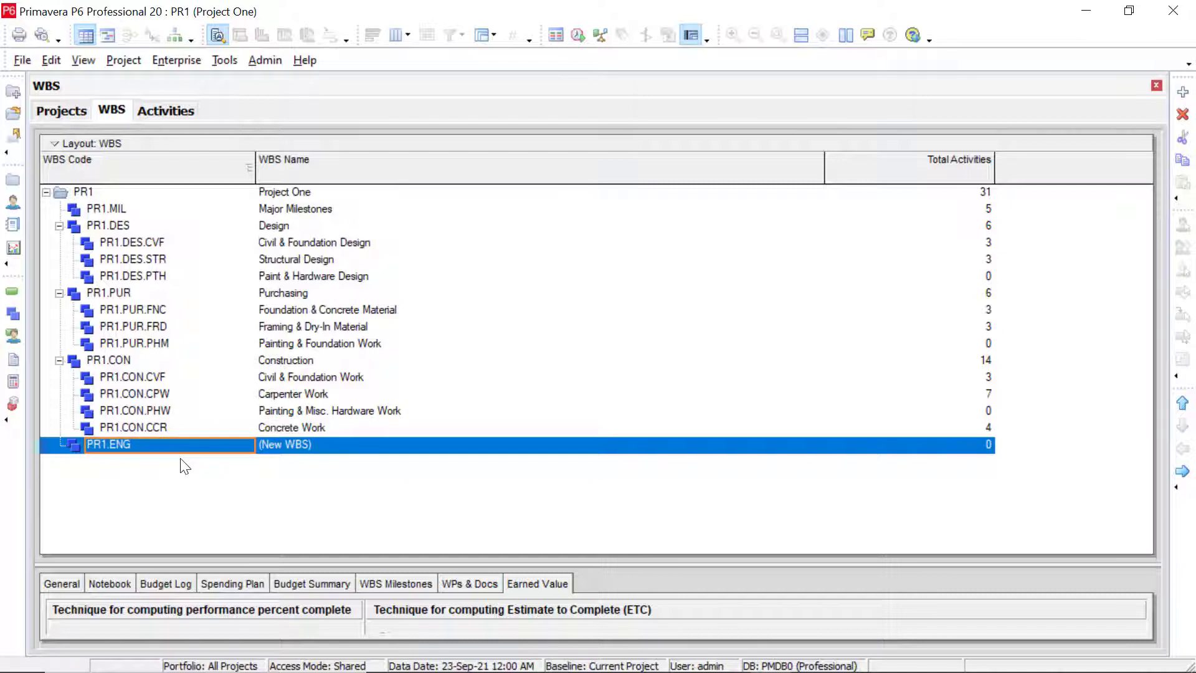
pyautogui.press('Tab')
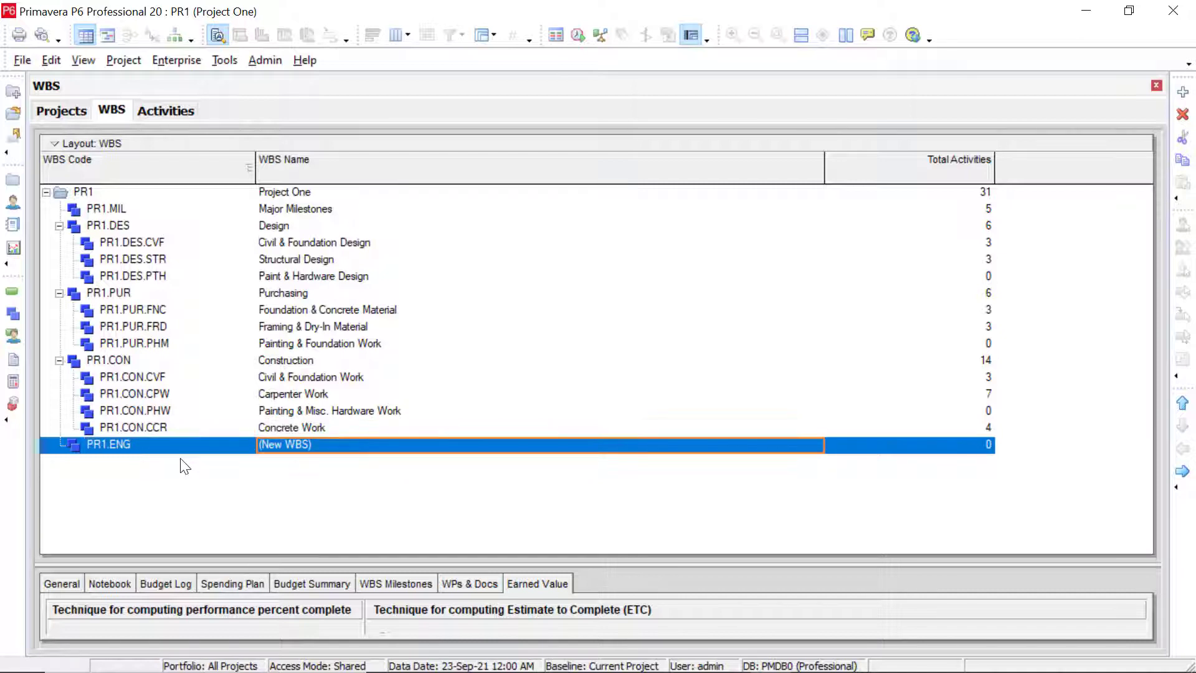
pyautogui.write('Engine')
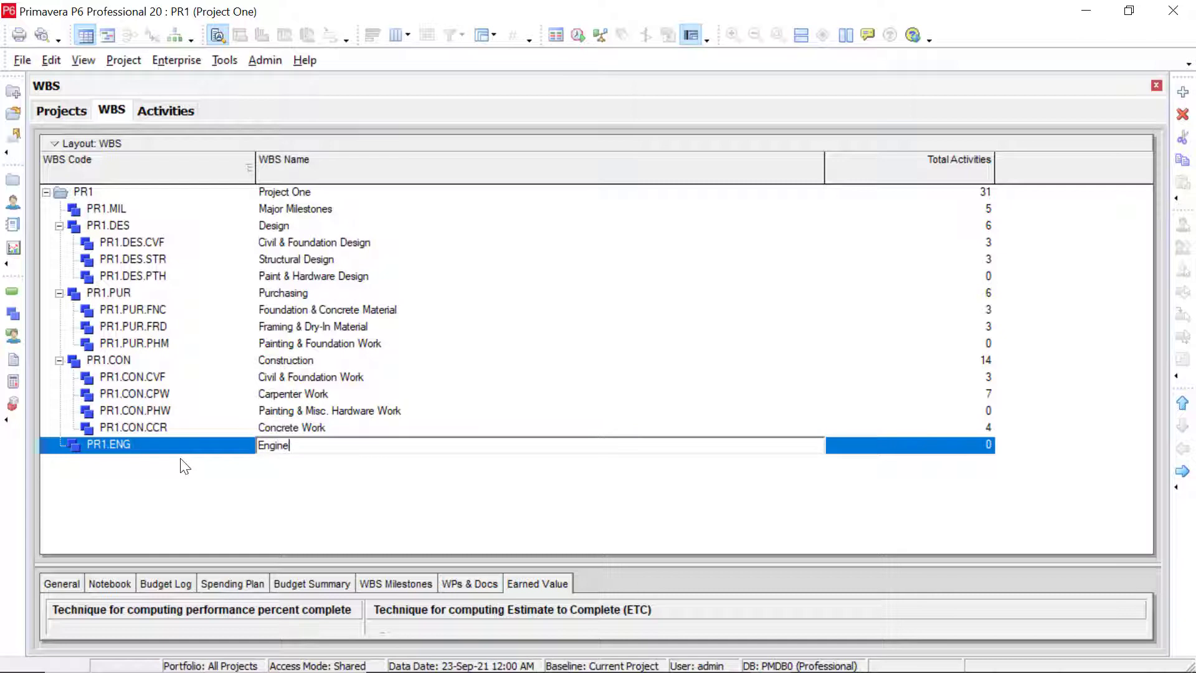
pyautogui.write('ering')
pyautogui.press('Return')
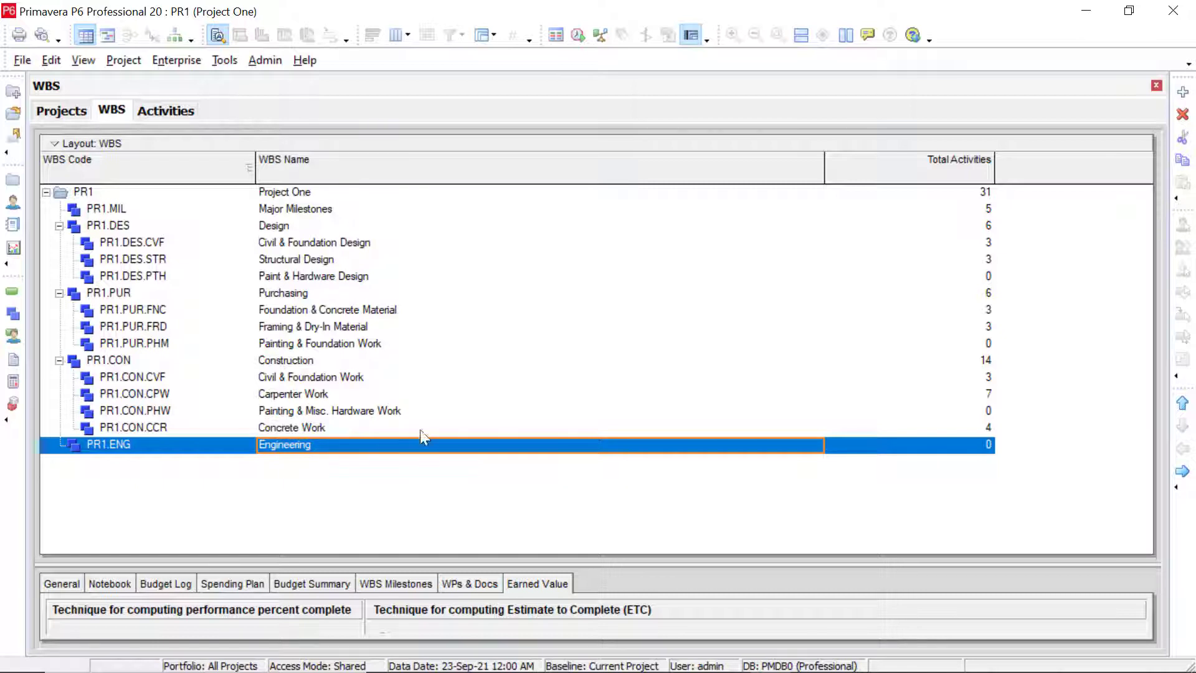
# Step: Add three new nested WBS elements beneath Engineering
pyautogui.click(1184, 93)
pyautogui.click(1184, 93)
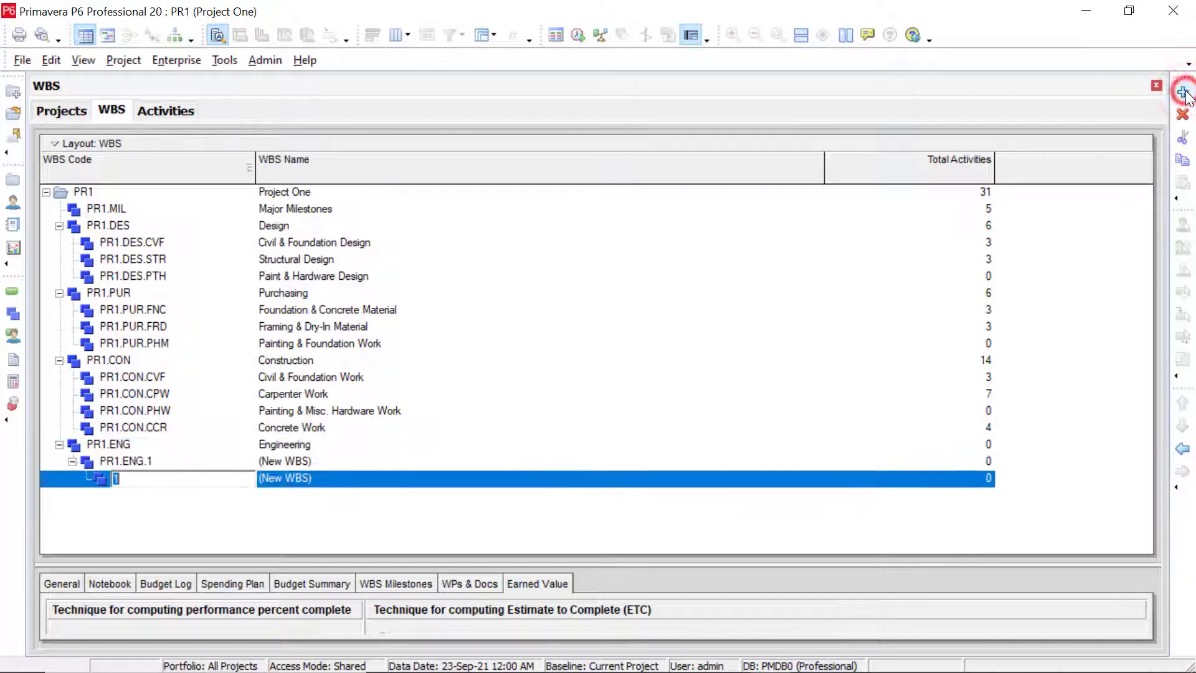
pyautogui.click(1185, 92)
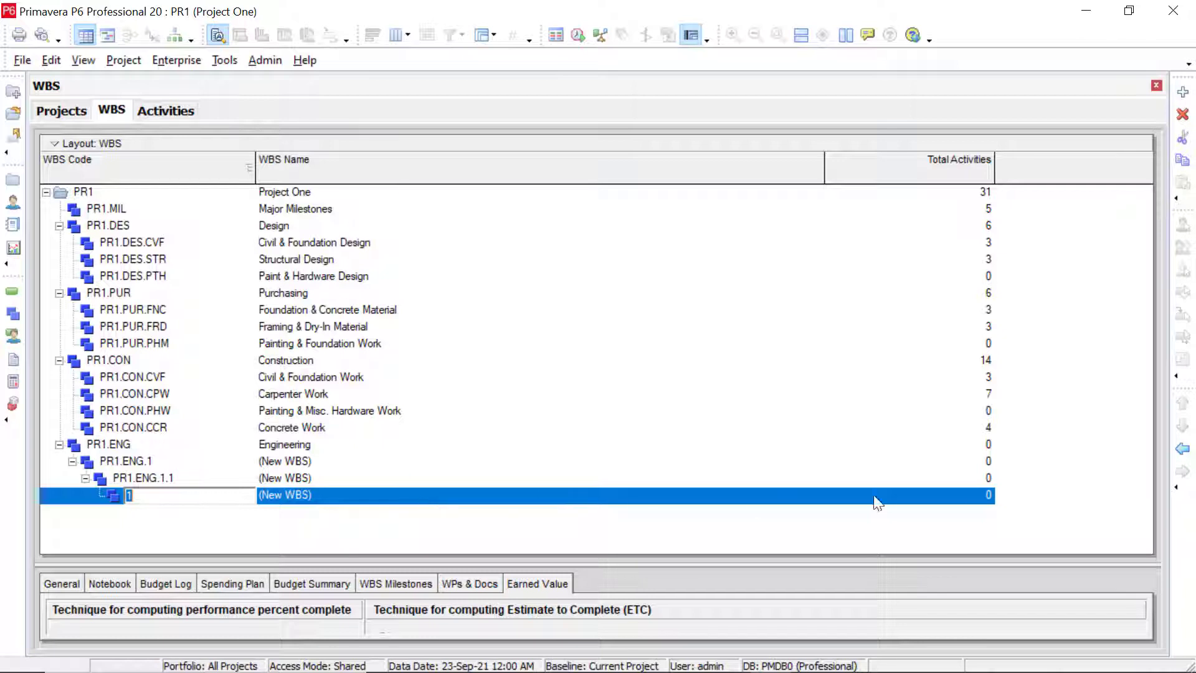
# Step: Outdent the nested elements so all three become direct children of PR1.ENG
pyautogui.click(1182, 449)
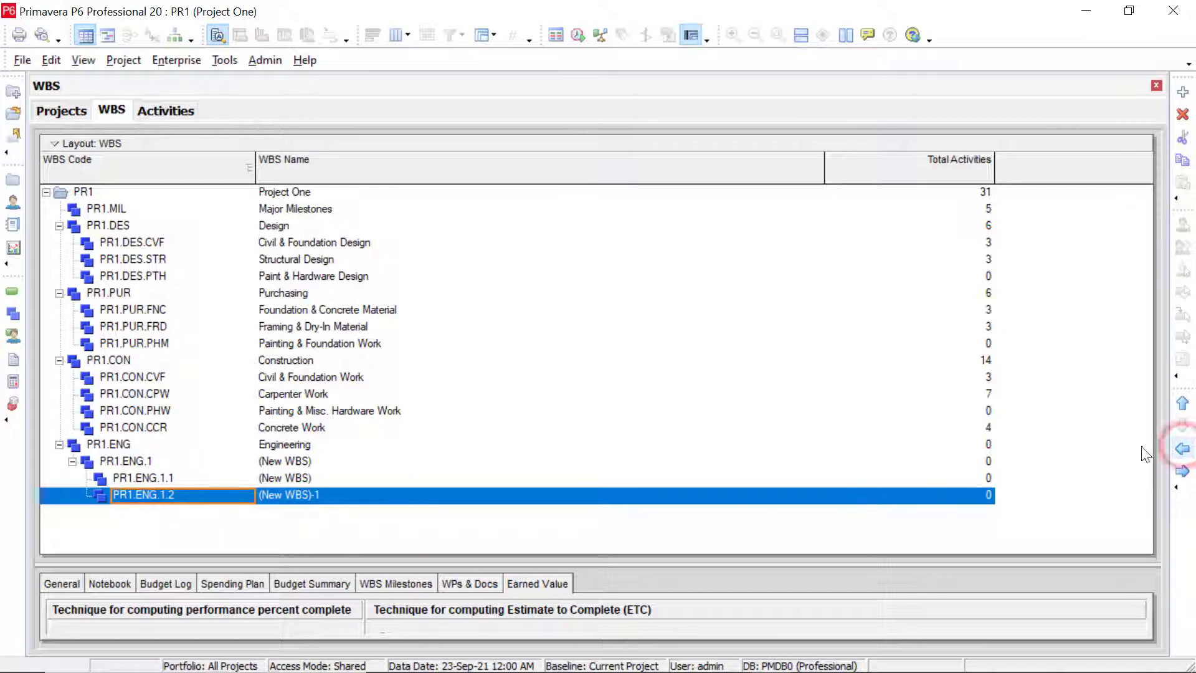
pyautogui.click(1183, 450)
pyautogui.click(215, 478)
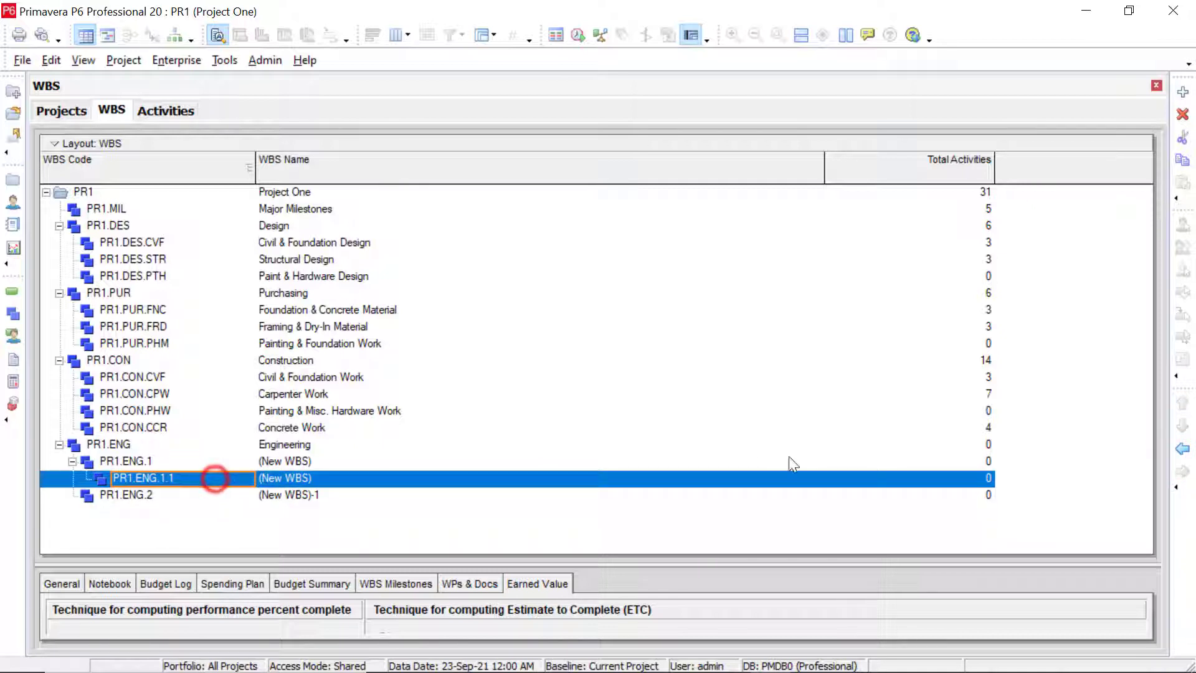
pyautogui.click(1181, 449)
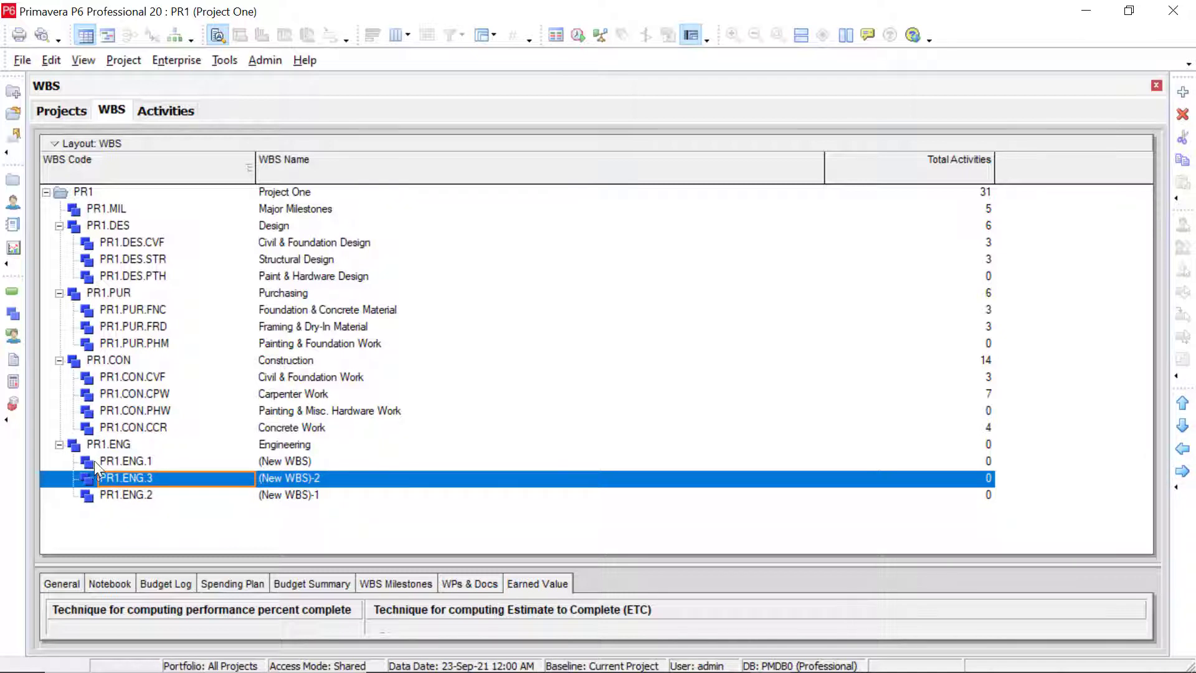
pyautogui.click(129, 461)
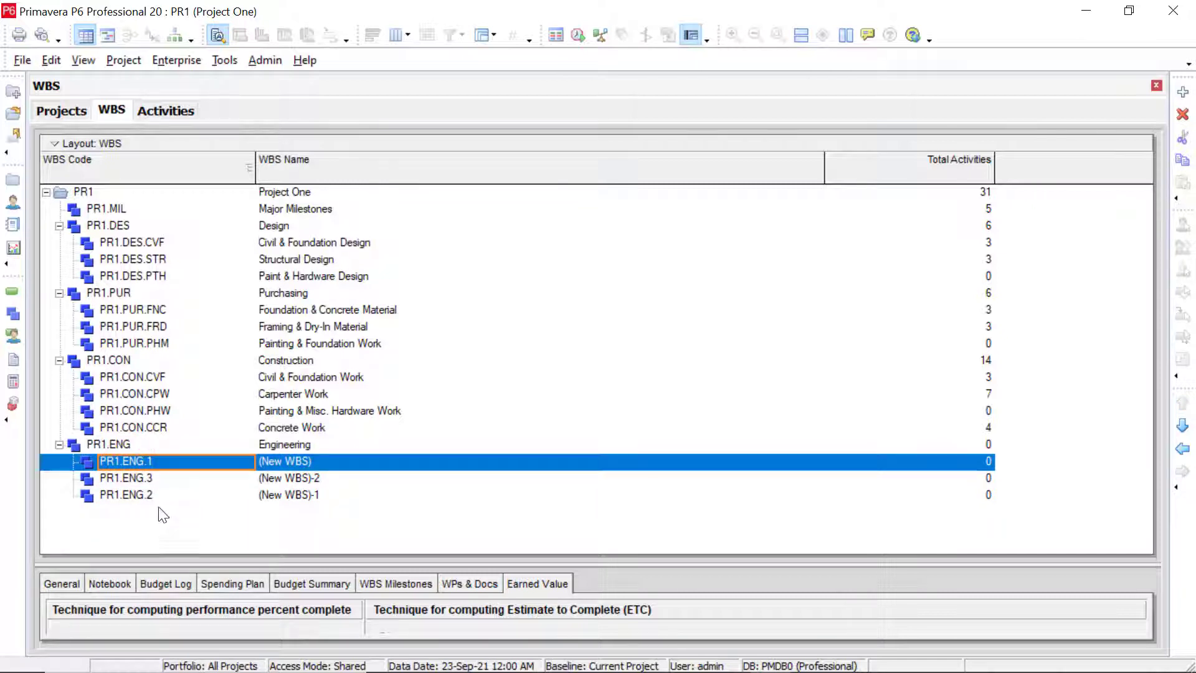
# Step: Delete the three existing Engineering child elements, confirming with Yes
pyautogui.keyDown('shift'); pyautogui.click(141, 492); pyautogui.keyUp('shift')
pyautogui.rightClick(141, 491)
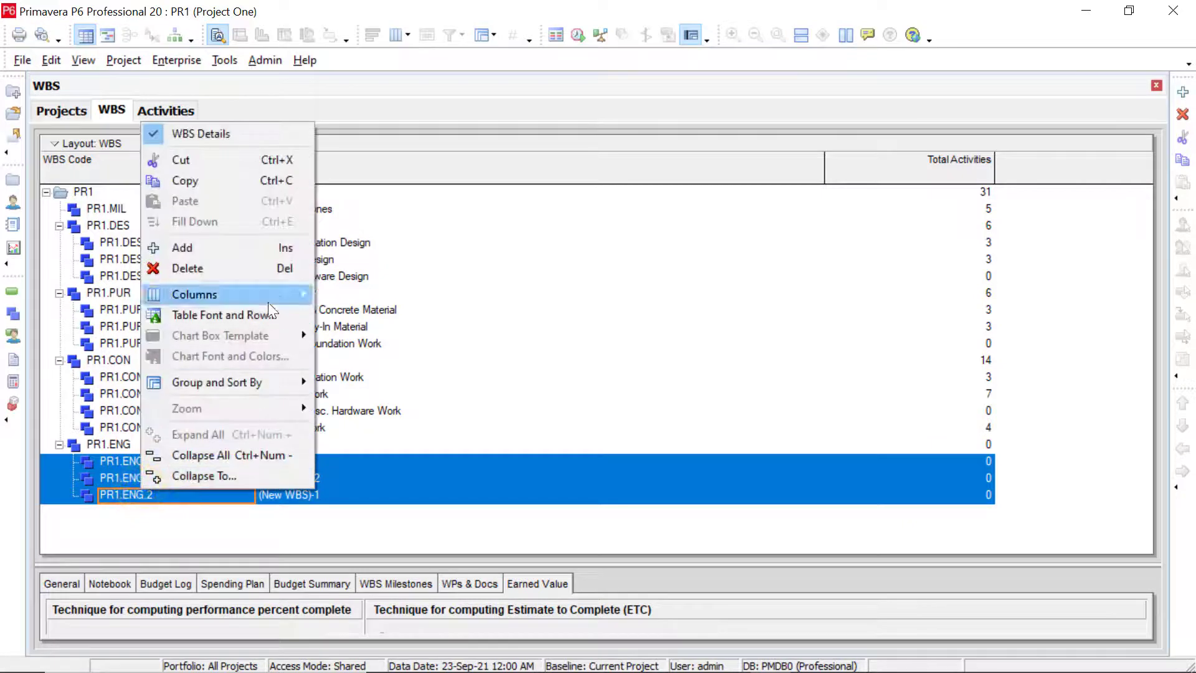
pyautogui.click(255, 267)
pyautogui.click(550, 377)
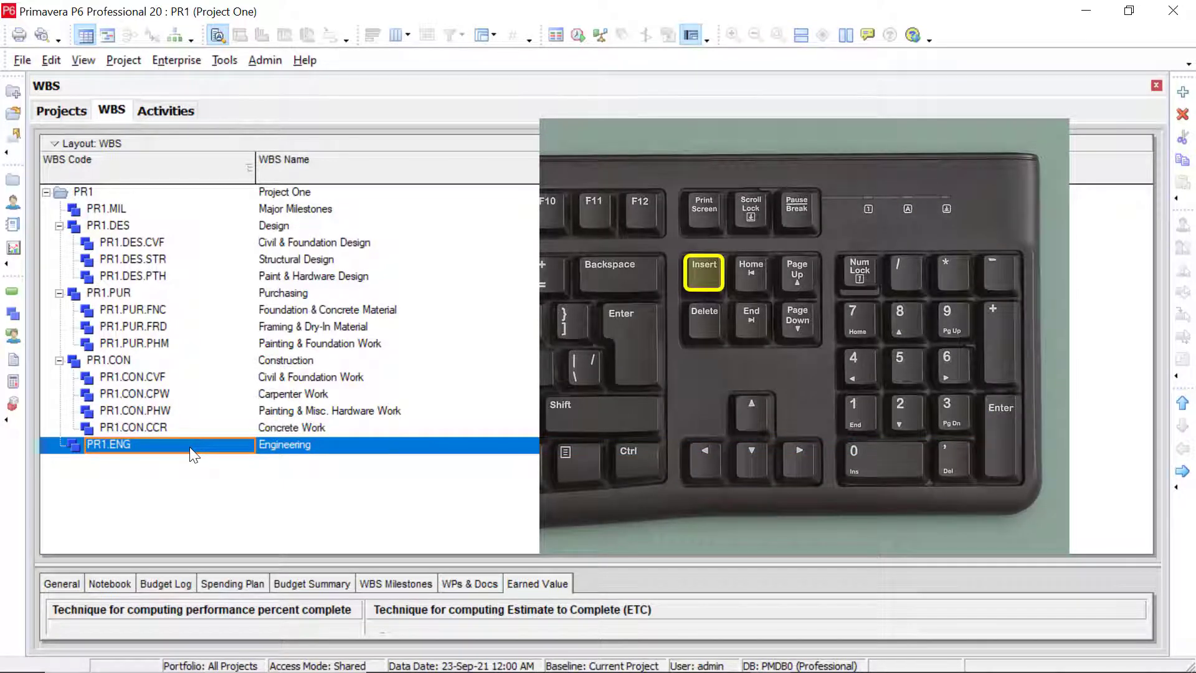
# Step: Insert three new child elements under Engineering, starting with PR1.ENG.1 and PR1.ENG.2
pyautogui.press('Insert')
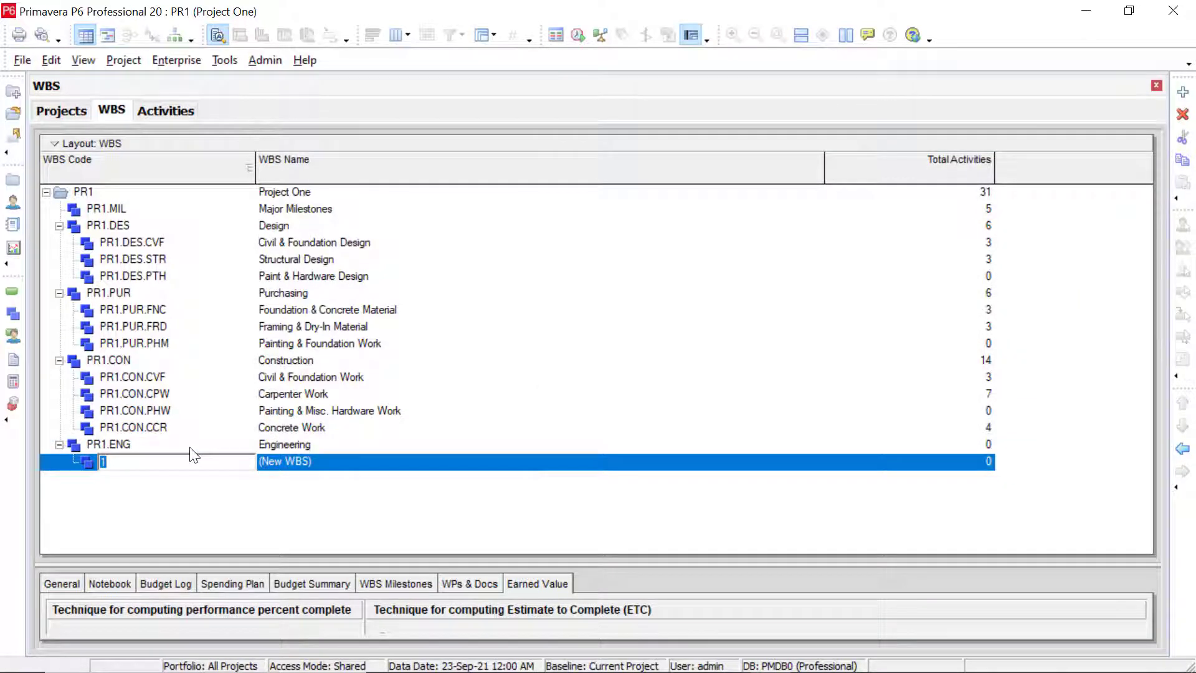
pyautogui.click(190, 446)
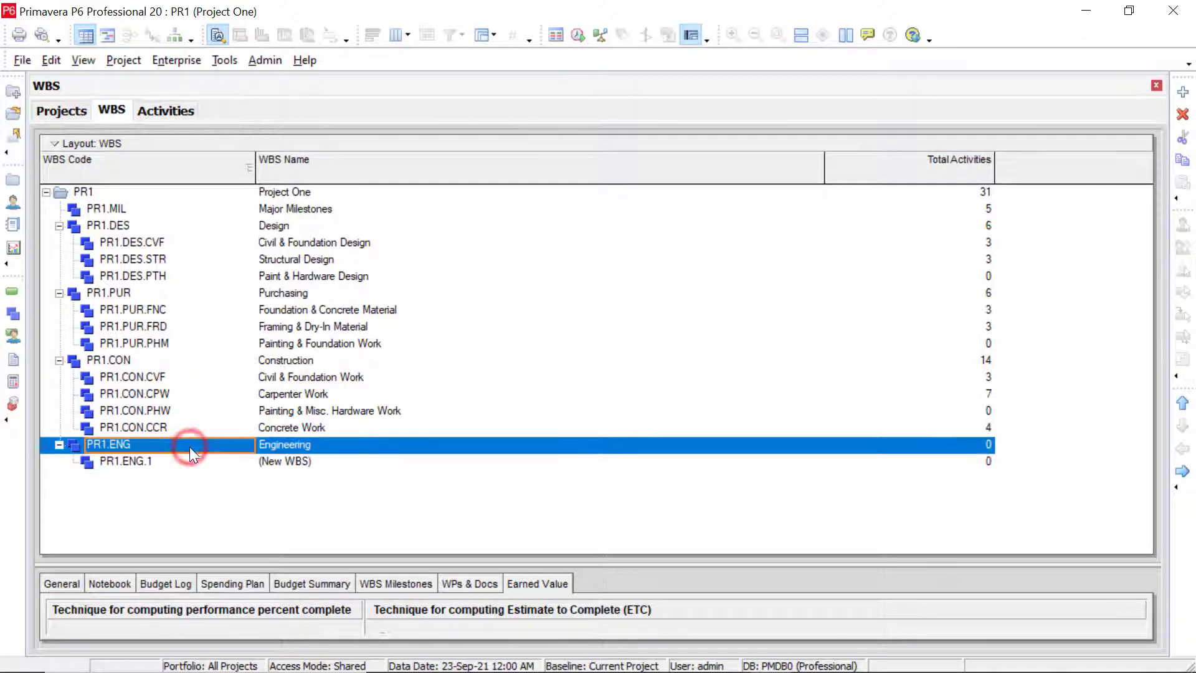
pyautogui.press('Insert')
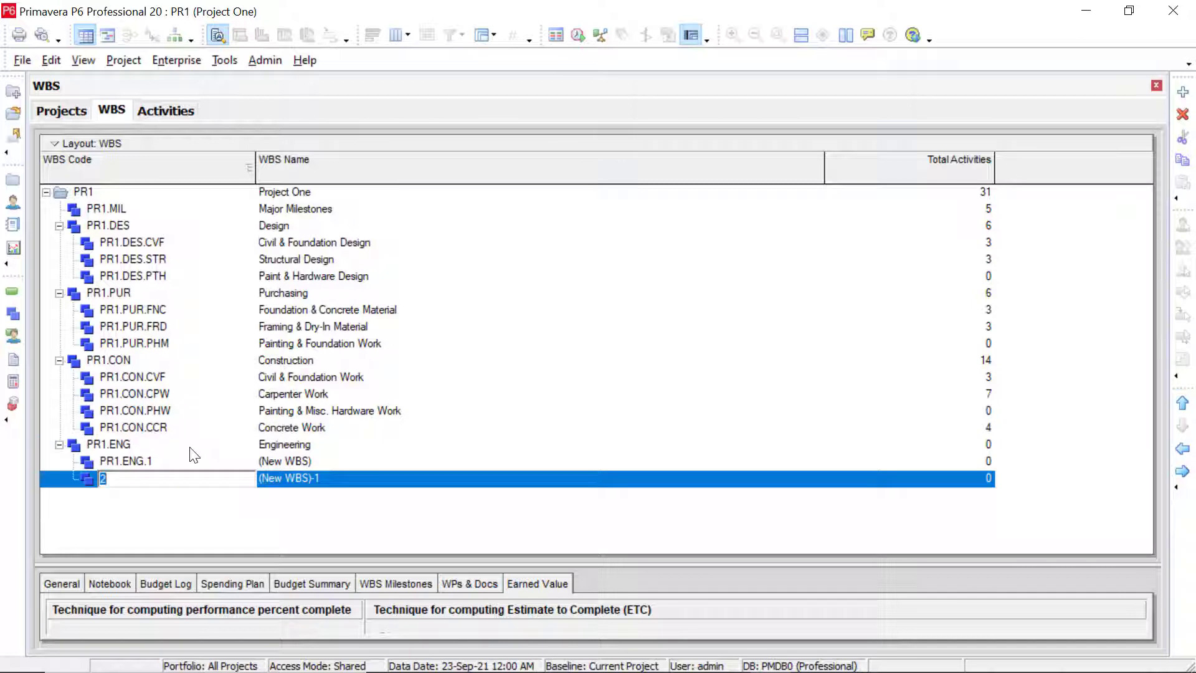
pyautogui.click(190, 446)
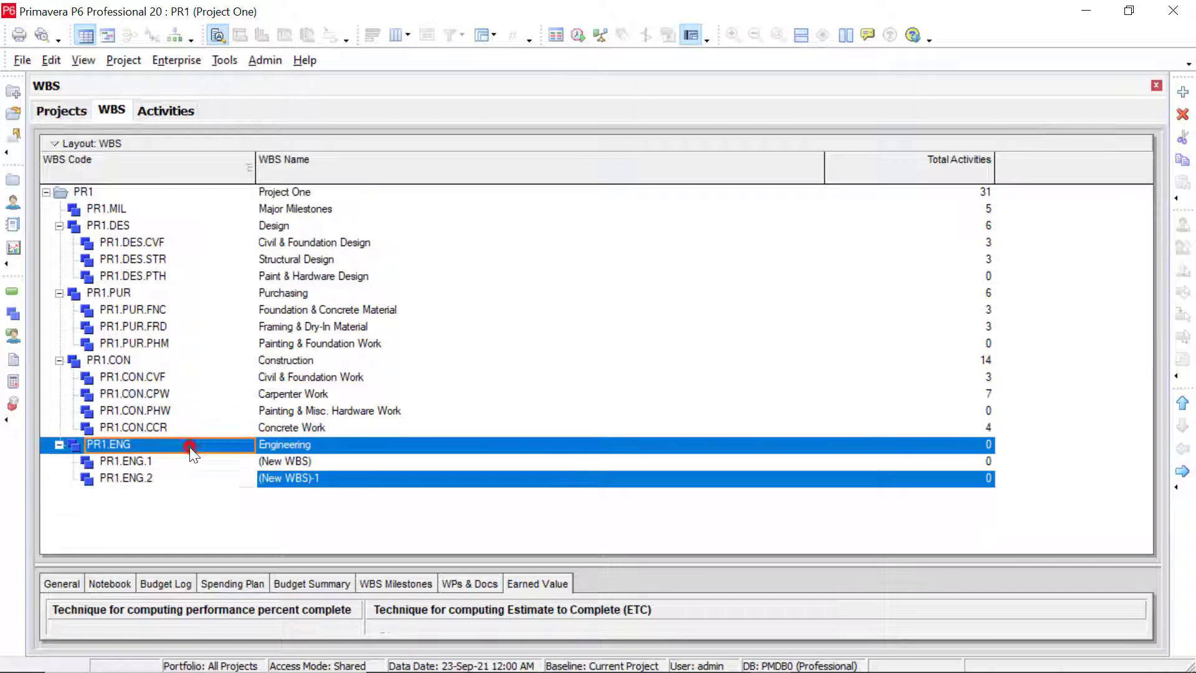
pyautogui.press('Insert')
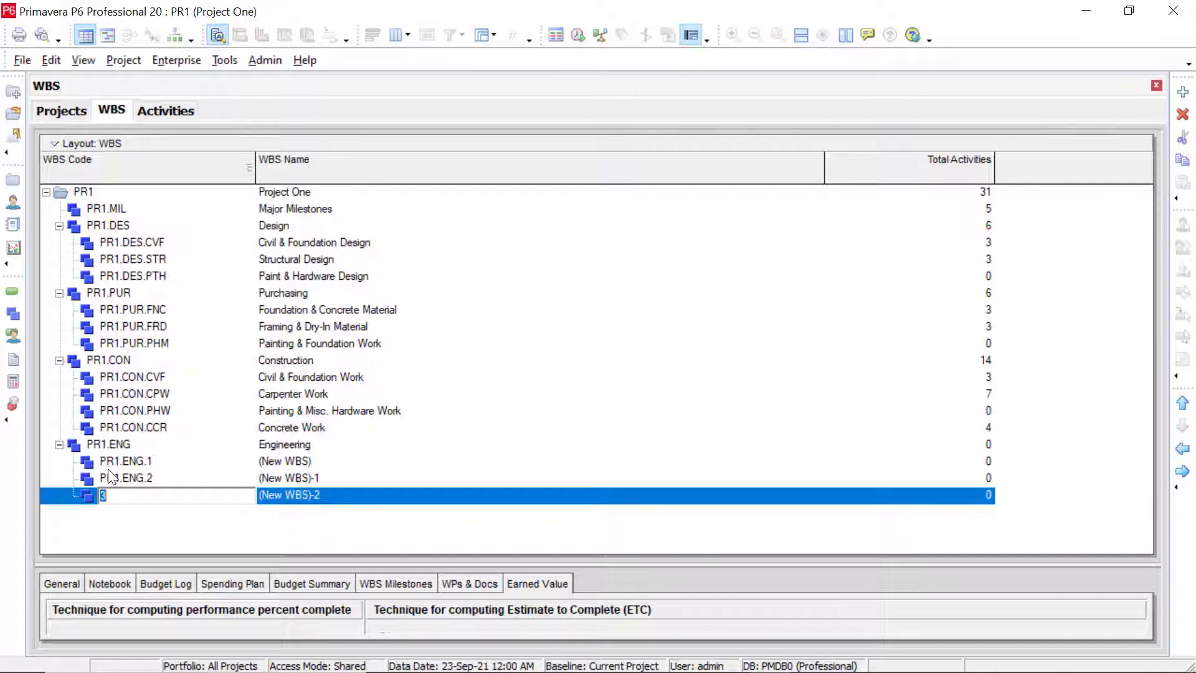
# Step: Change the WBS codes of Engineering's three new child rows to CVF, STR and PTH
pyautogui.click(154, 460)
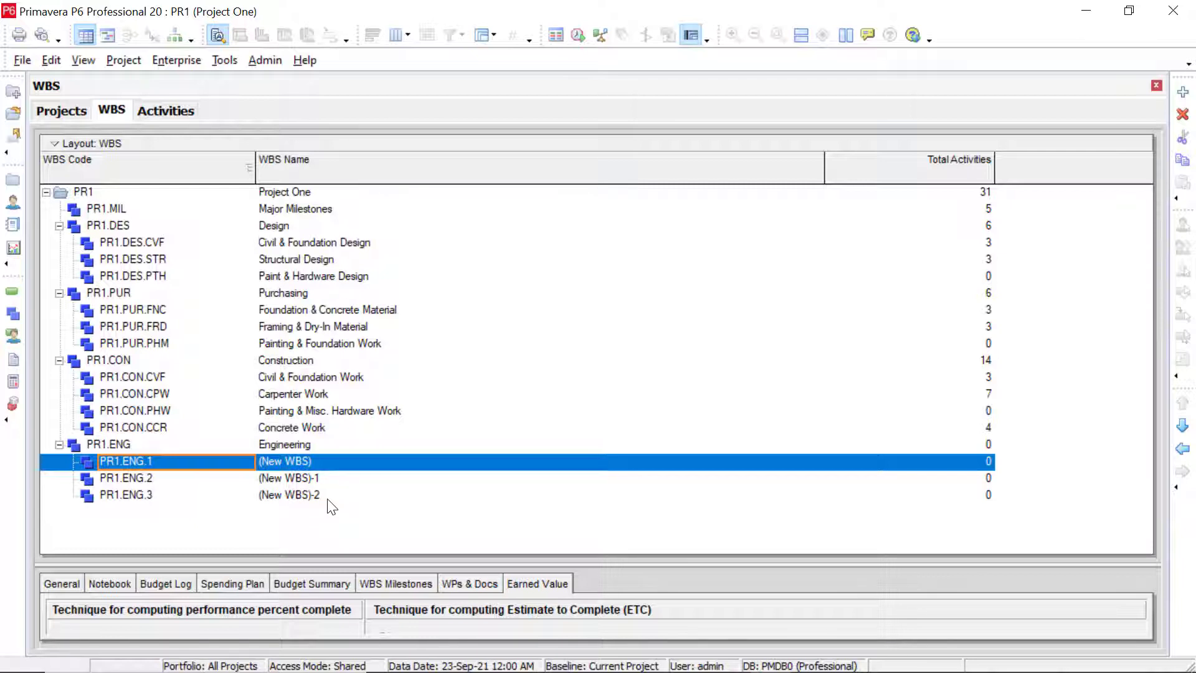
pyautogui.write('CVF')
pyautogui.press('Return')
pyautogui.press('Down')
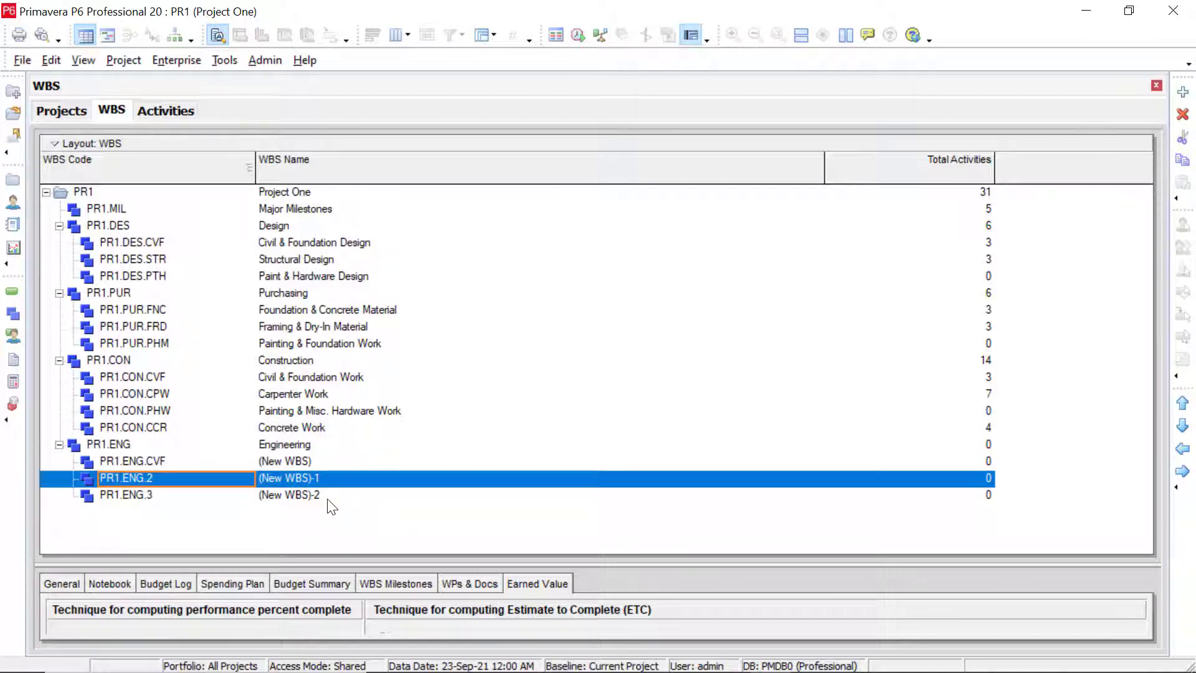
pyautogui.write('STR')
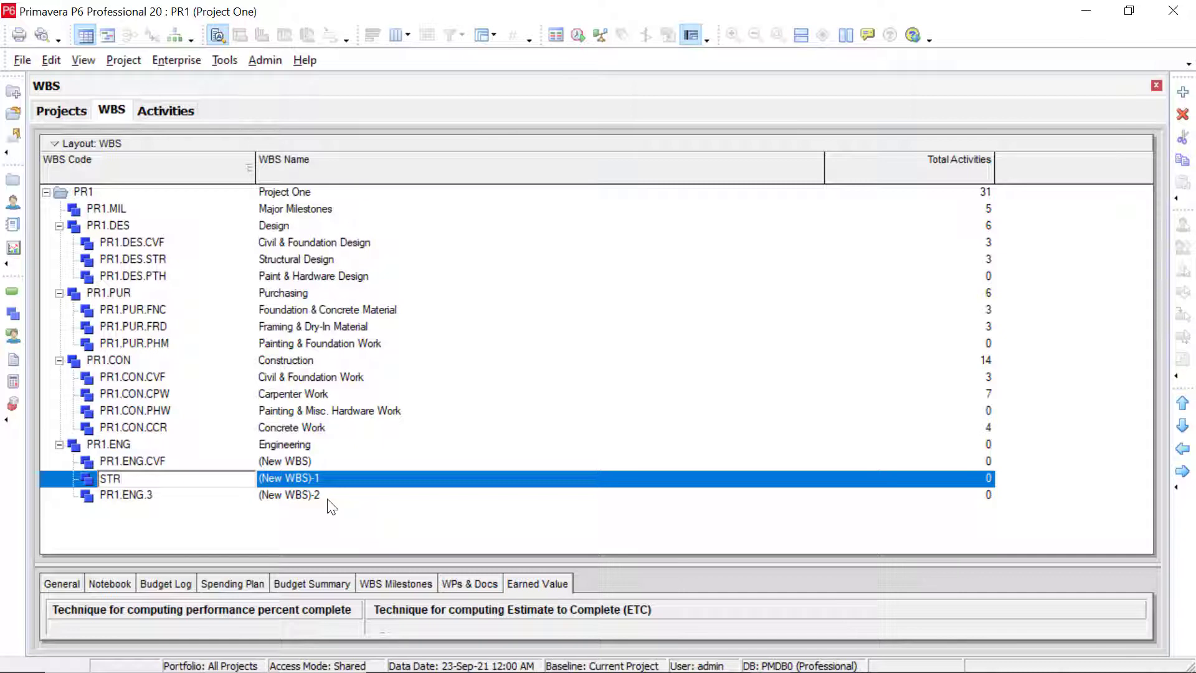
pyautogui.press('Return')
pyautogui.press('Down')
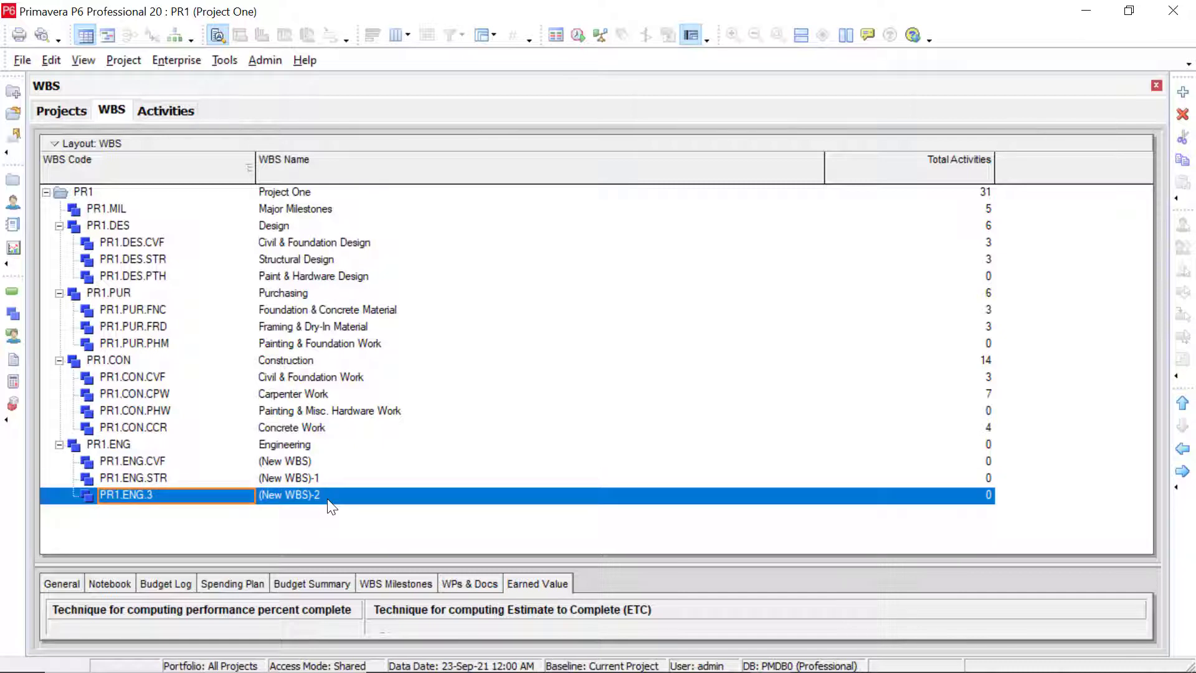
pyautogui.write('PTH')
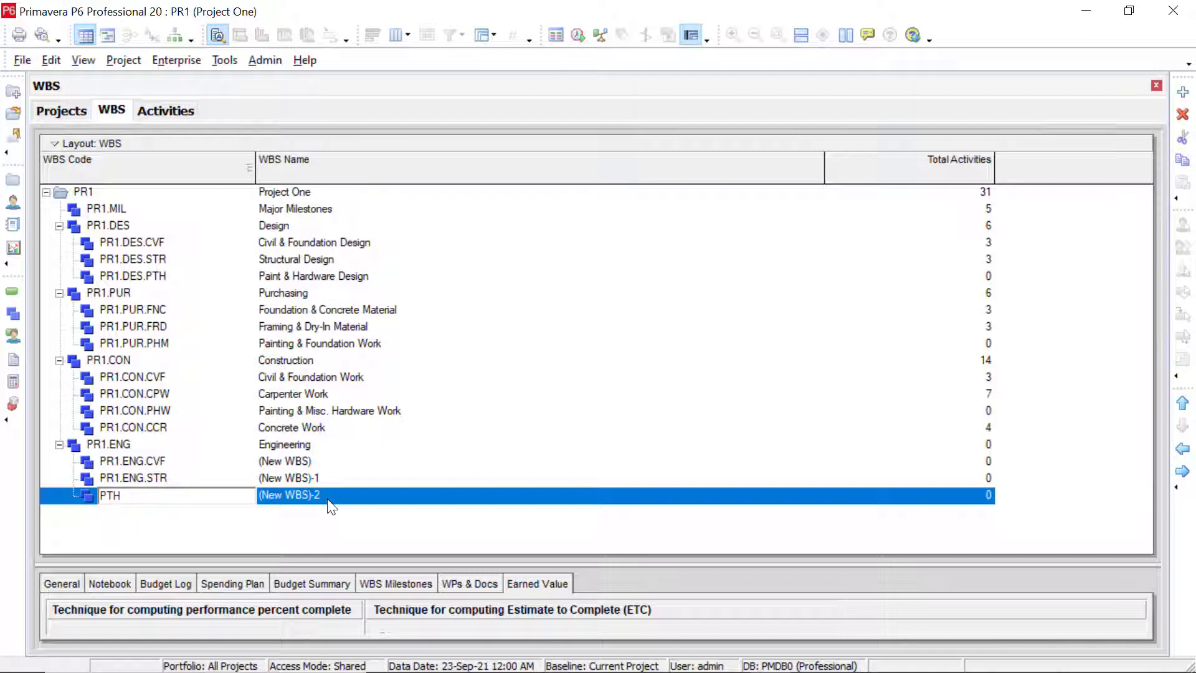
pyautogui.press('Return')
# Step: Name PR1.ENG.CVF, STR and PTH 'Civil & Foundation', 'Structural' and 'Paint & Hardware'
pyautogui.click(343, 456)
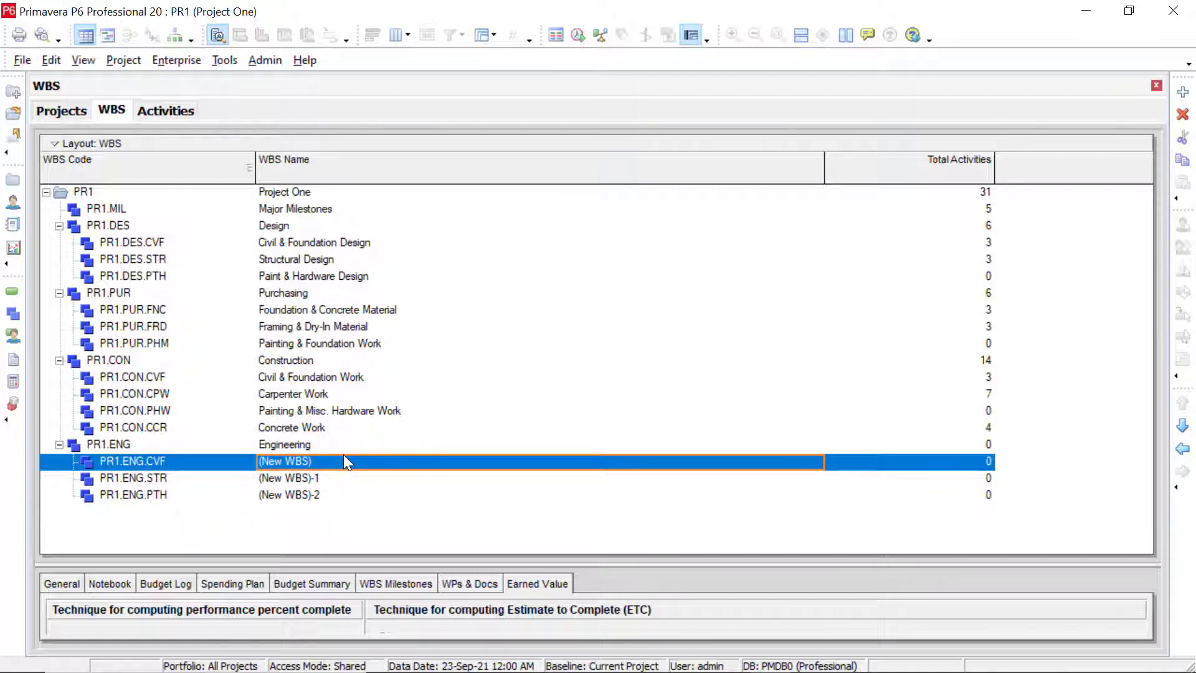
pyautogui.write('Civil')
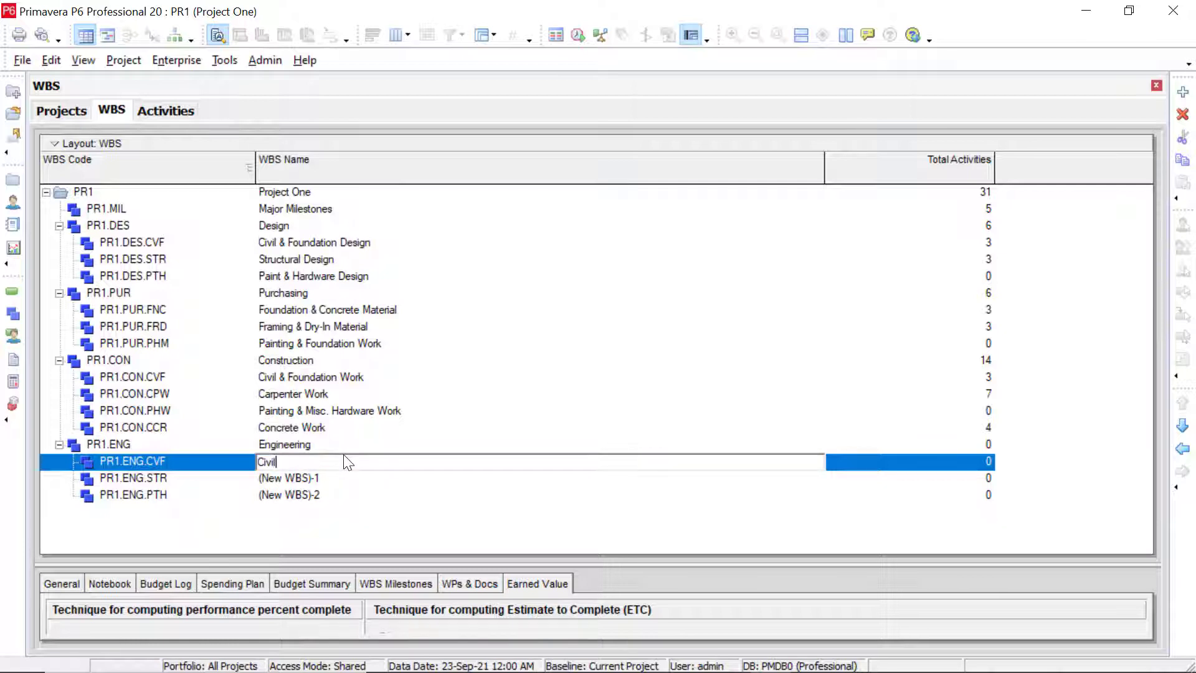
pyautogui.write(' & Foundat')
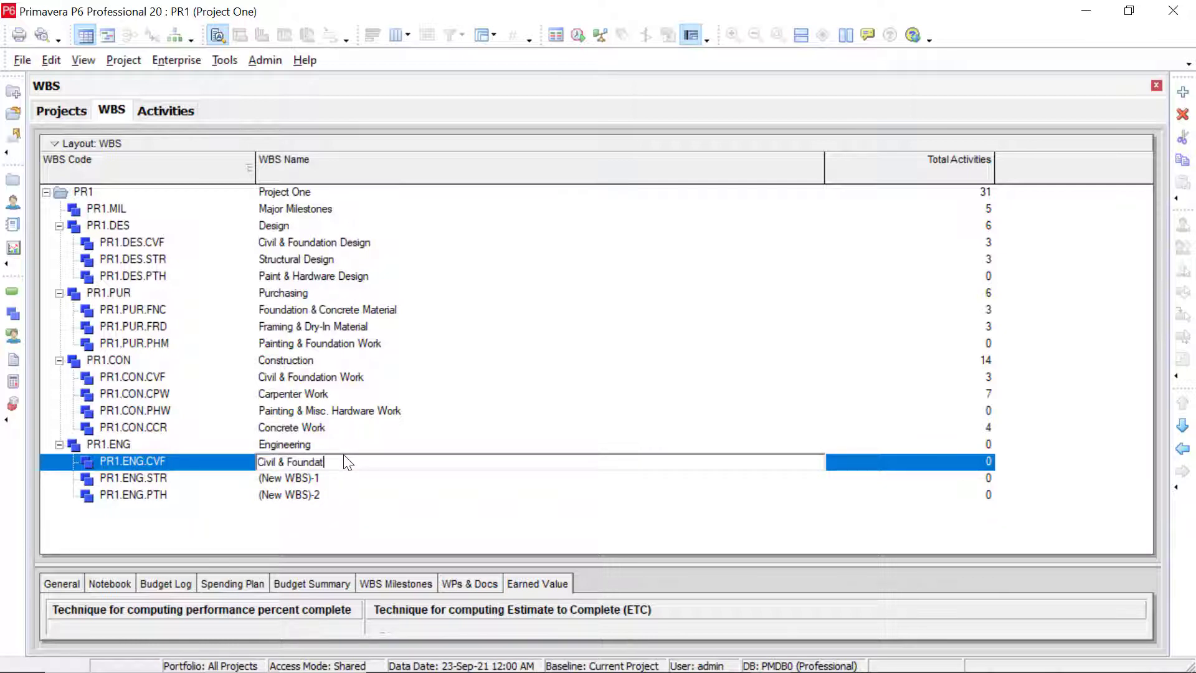
pyautogui.write('ion')
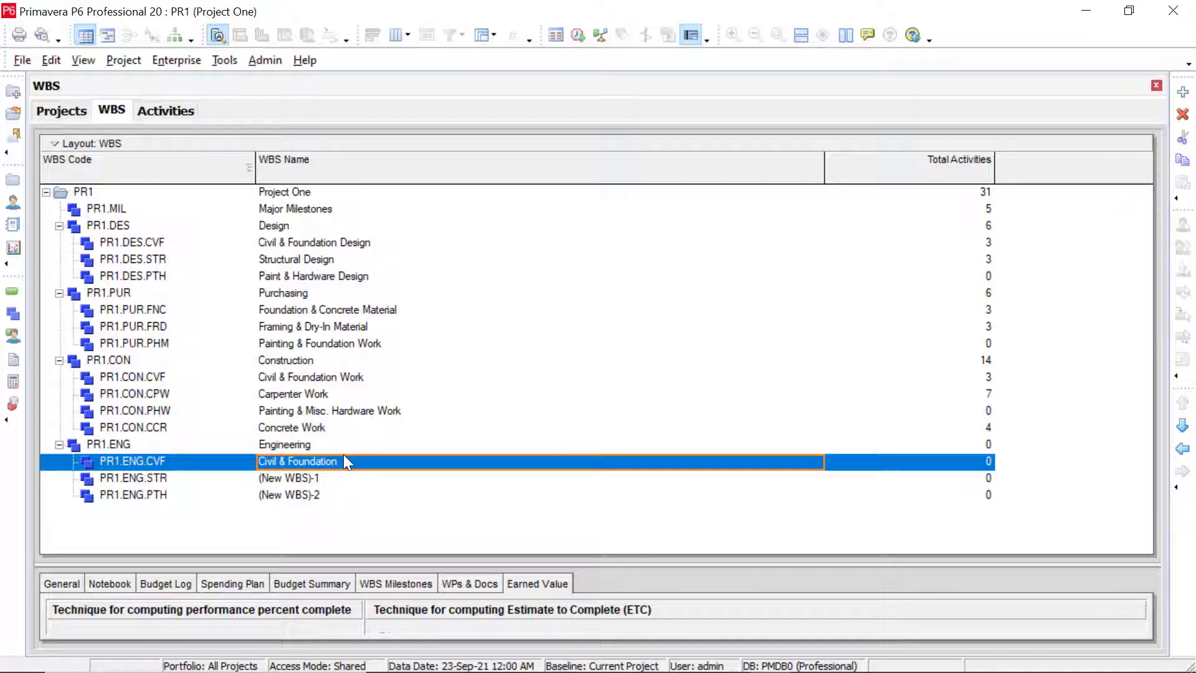
pyautogui.press('Return')
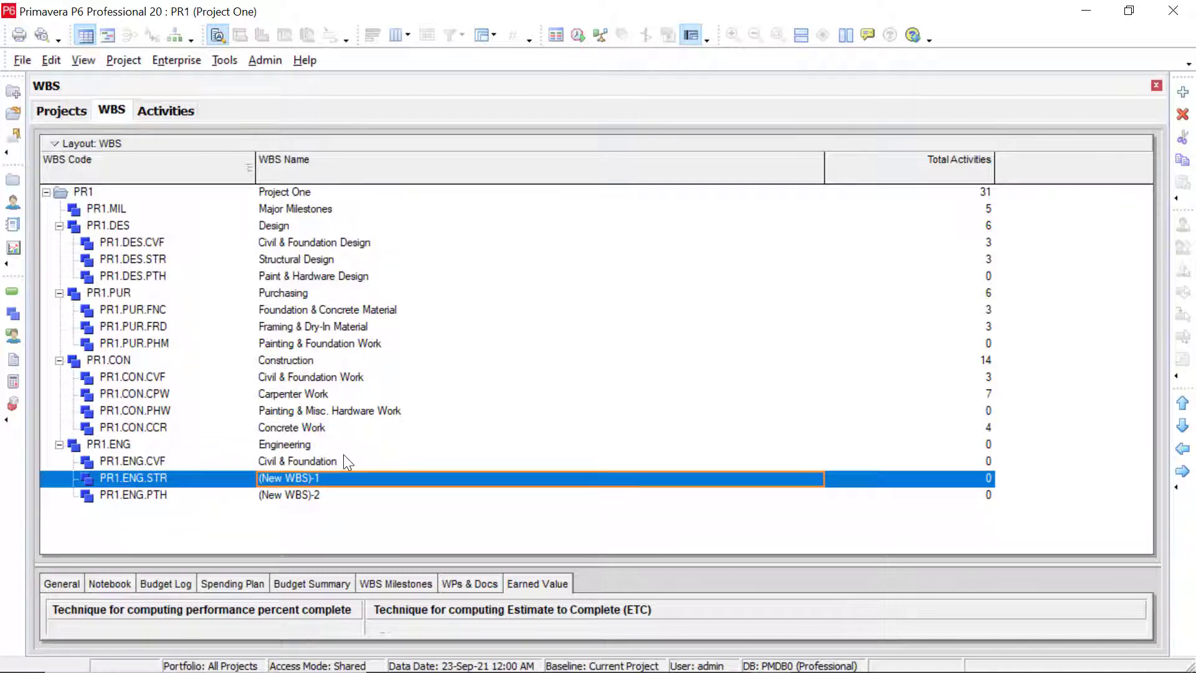
pyautogui.write('S')
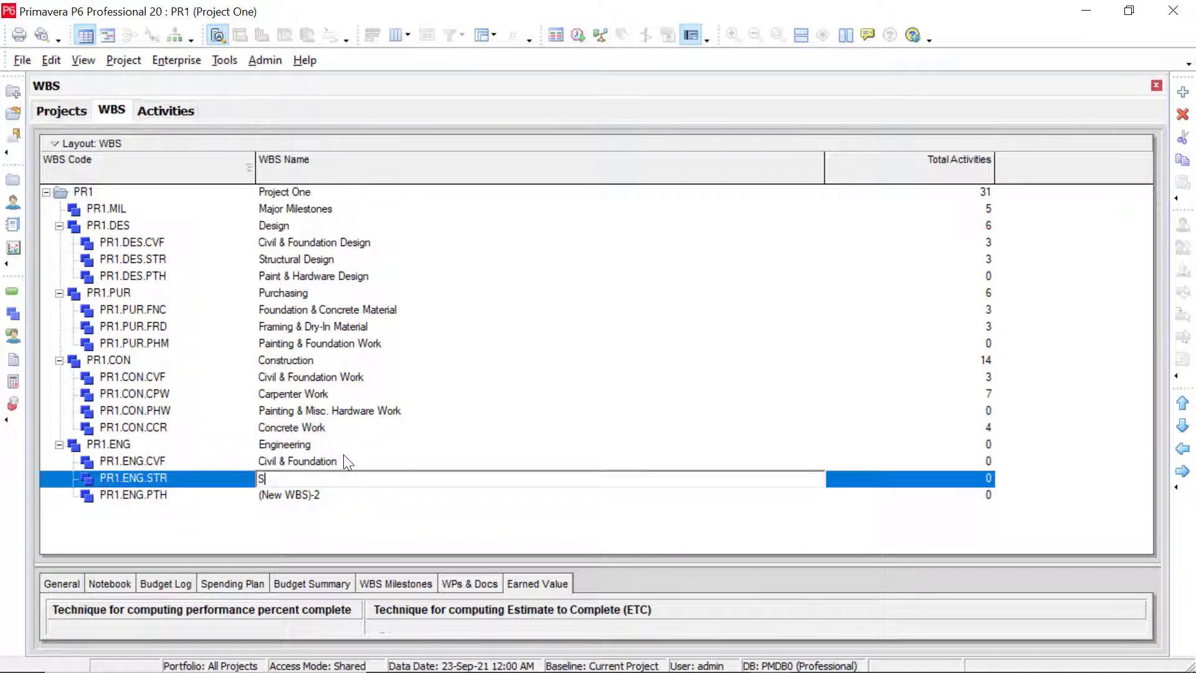
pyautogui.write('tructural')
pyautogui.press('Return')
pyautogui.press('Down')
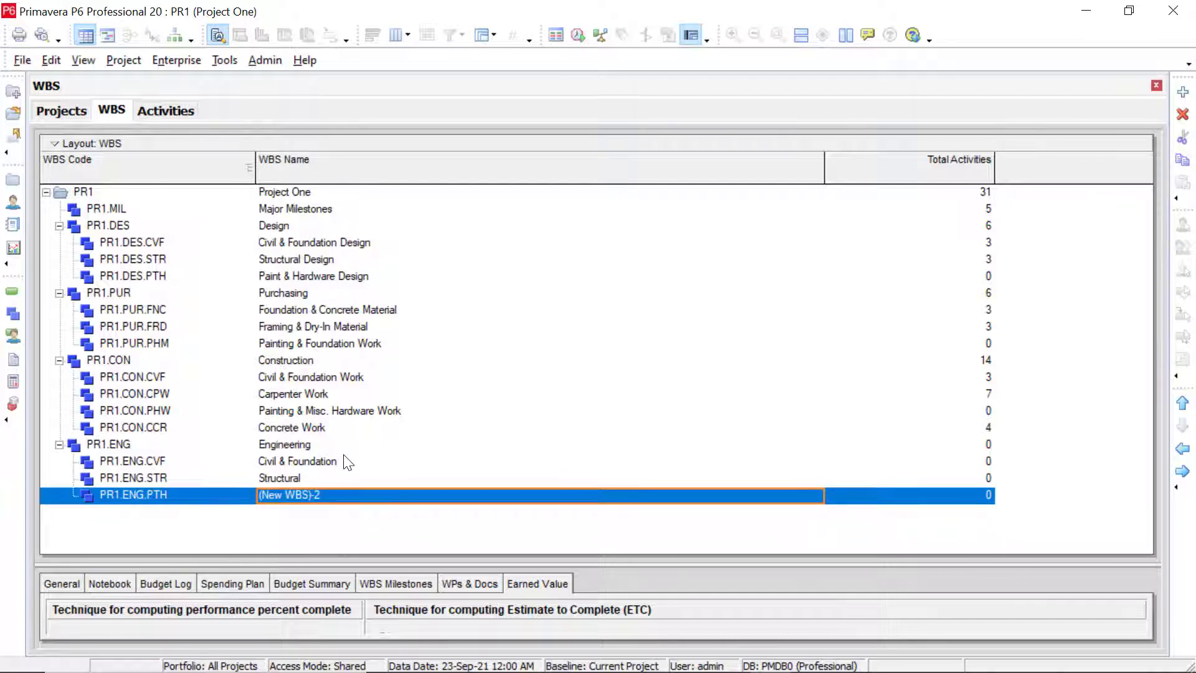
pyautogui.write('Paint & ')
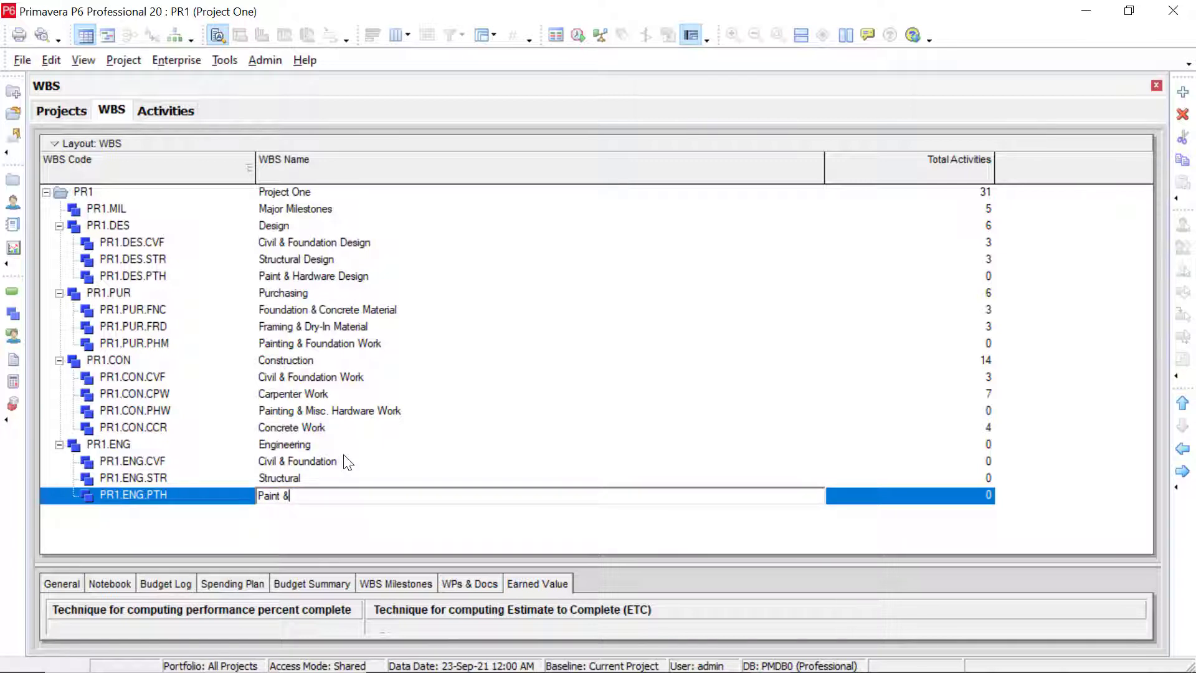
pyautogui.write('Hardware')
pyautogui.press('Return')
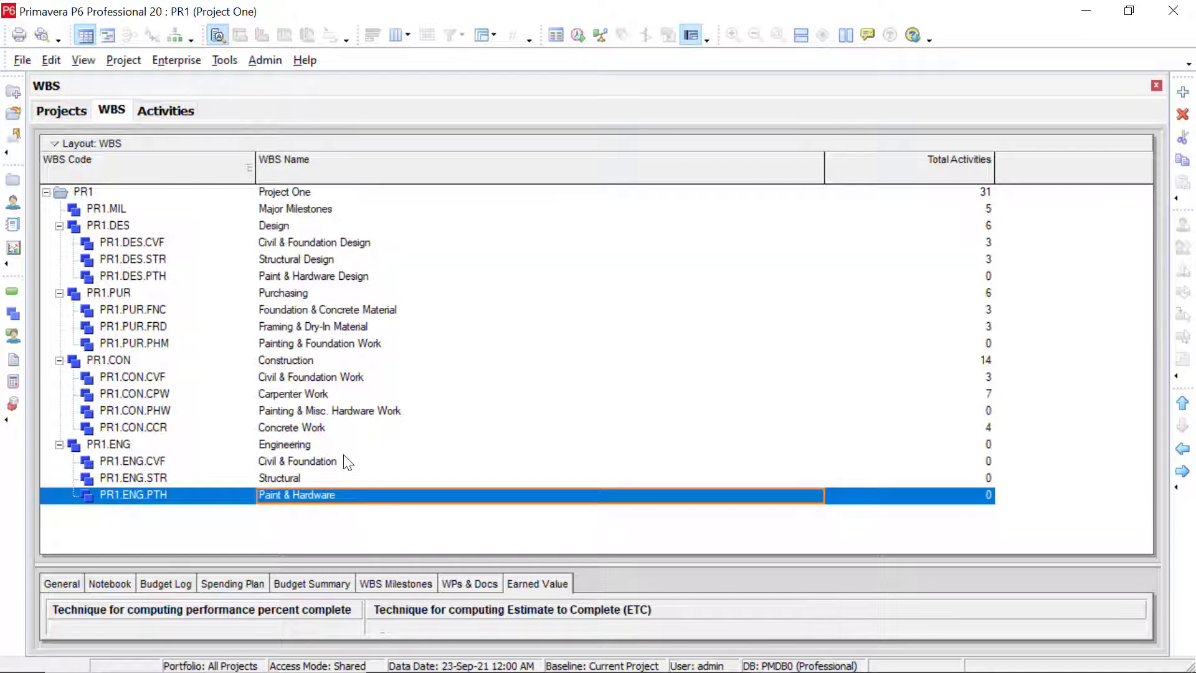
# Step: Select Engineering and each of its three named children in turn to review them
pyautogui.click(300, 443)
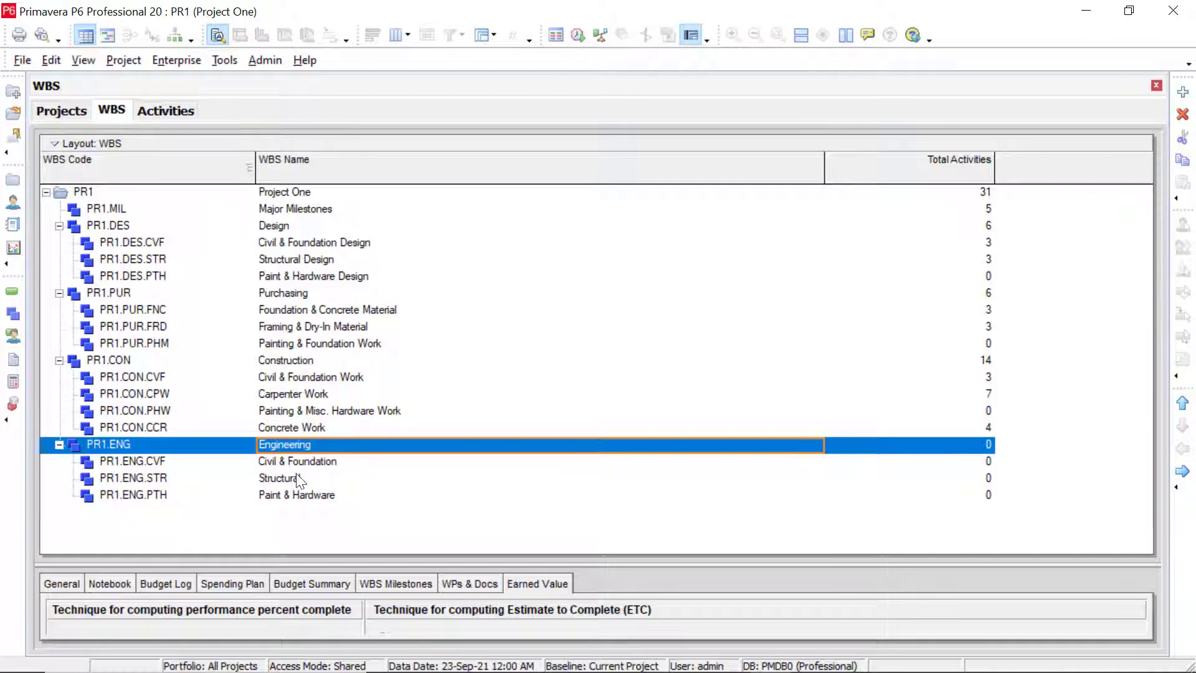
pyautogui.click(301, 461)
pyautogui.click(301, 478)
pyautogui.click(308, 496)
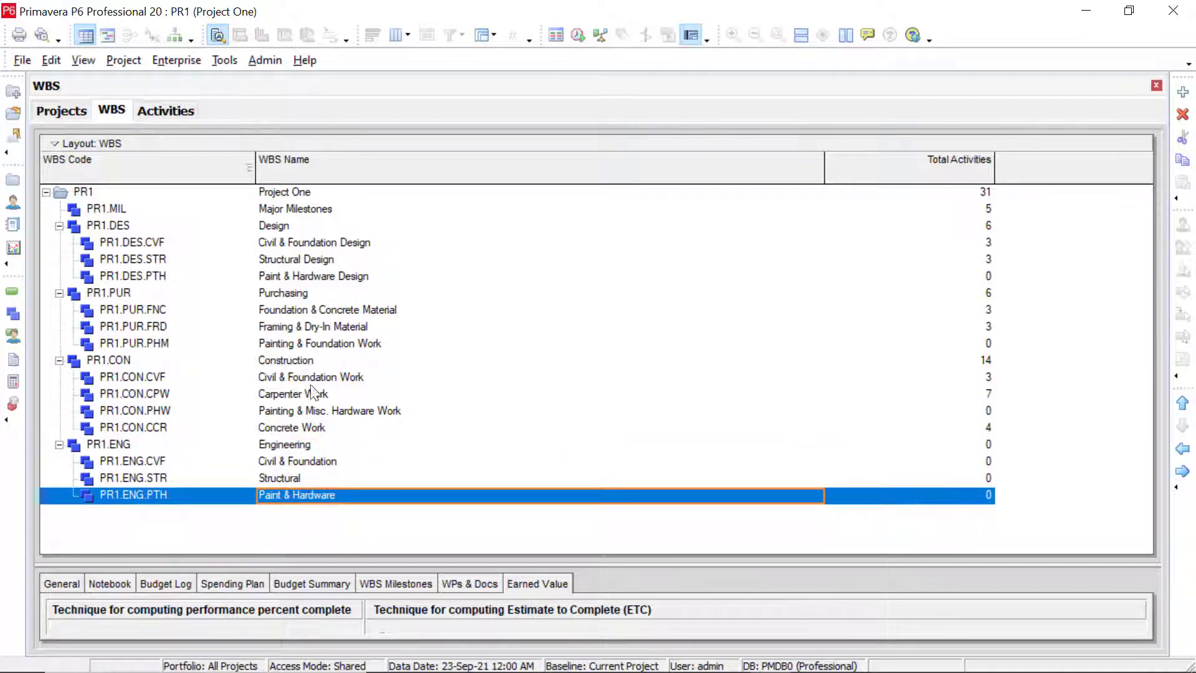
# Step: Switch to Project One's Activities view and scroll through the activity table's WBS groupings
pyautogui.click(170, 107)
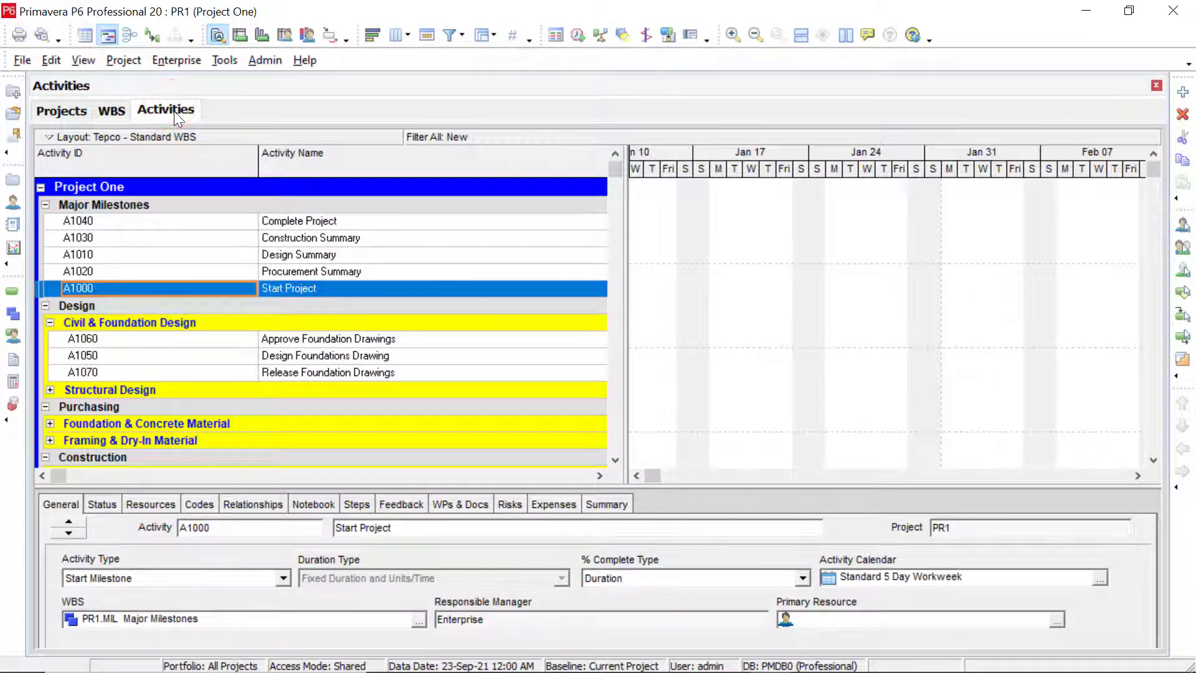
pyautogui.scroll(-1, 192, 277)
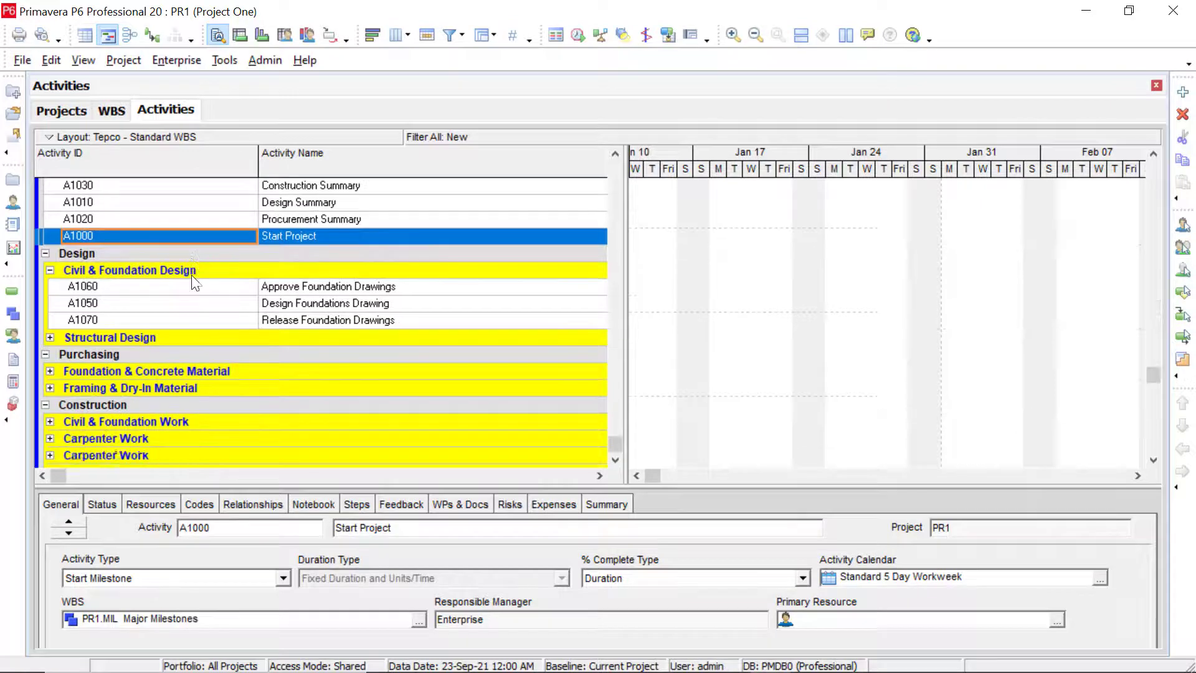
pyautogui.scroll(1, 112, 299)
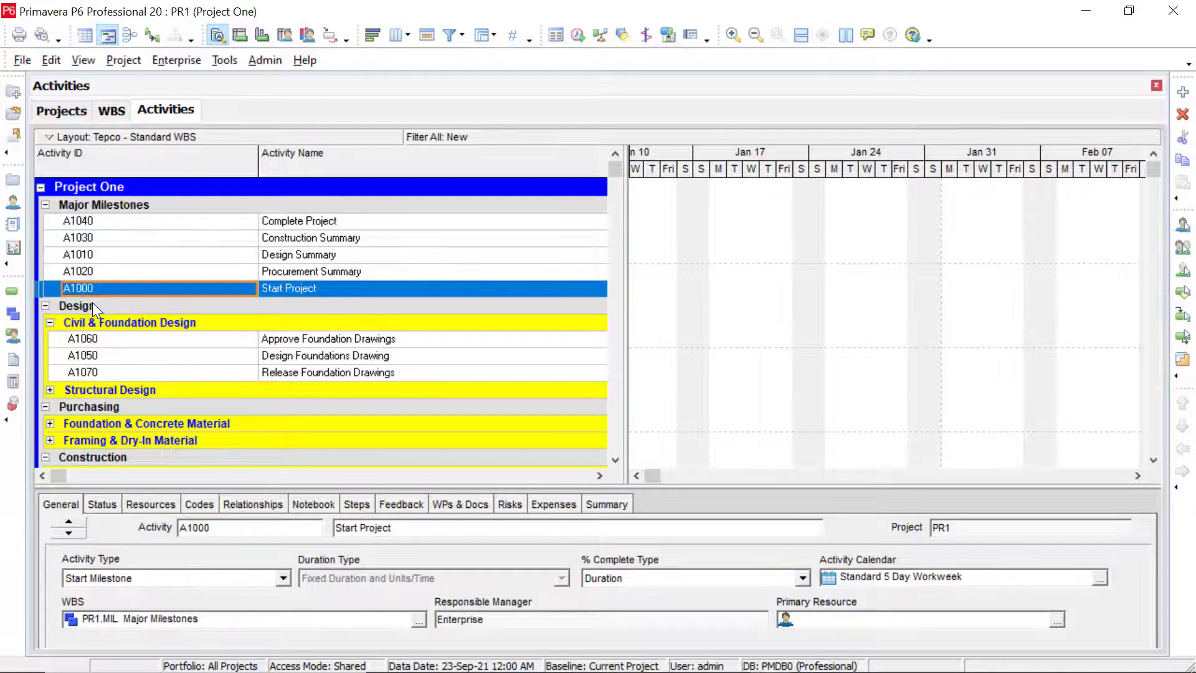
pyautogui.scroll(-1, 92, 302)
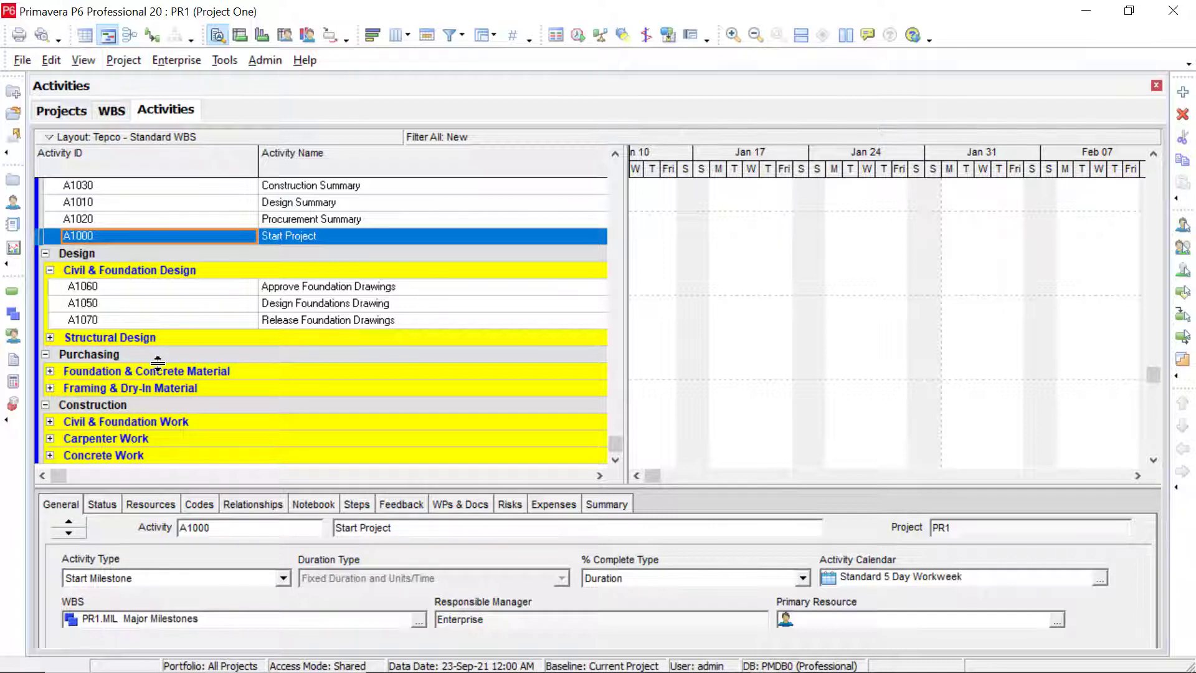
# Step: Turn off 'Hide if empty' in Group and Sort, apply it, and scroll down to Engineering
pyautogui.click(481, 35)
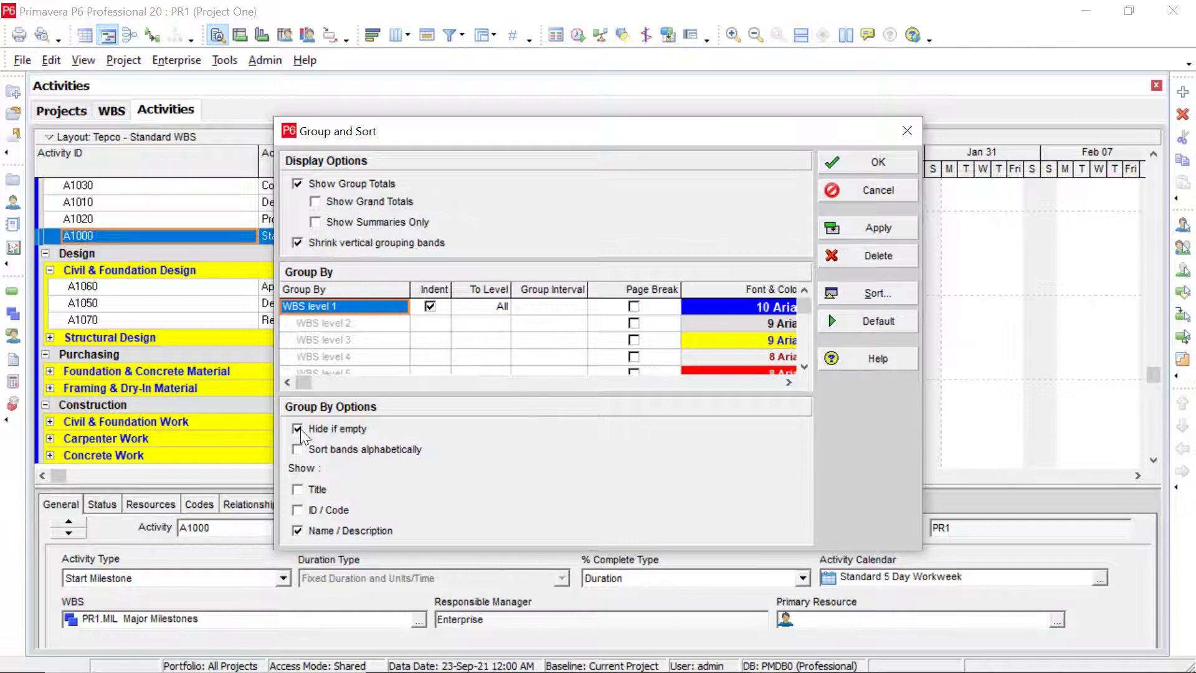
pyautogui.click(299, 429)
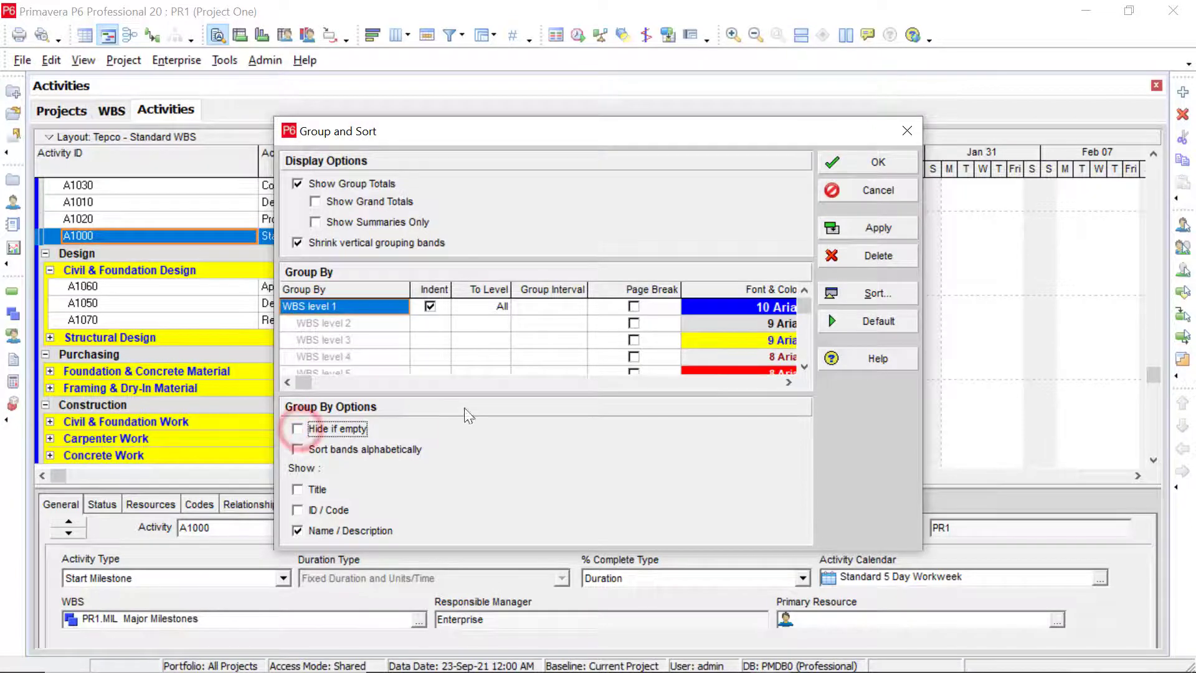
pyautogui.click(833, 230)
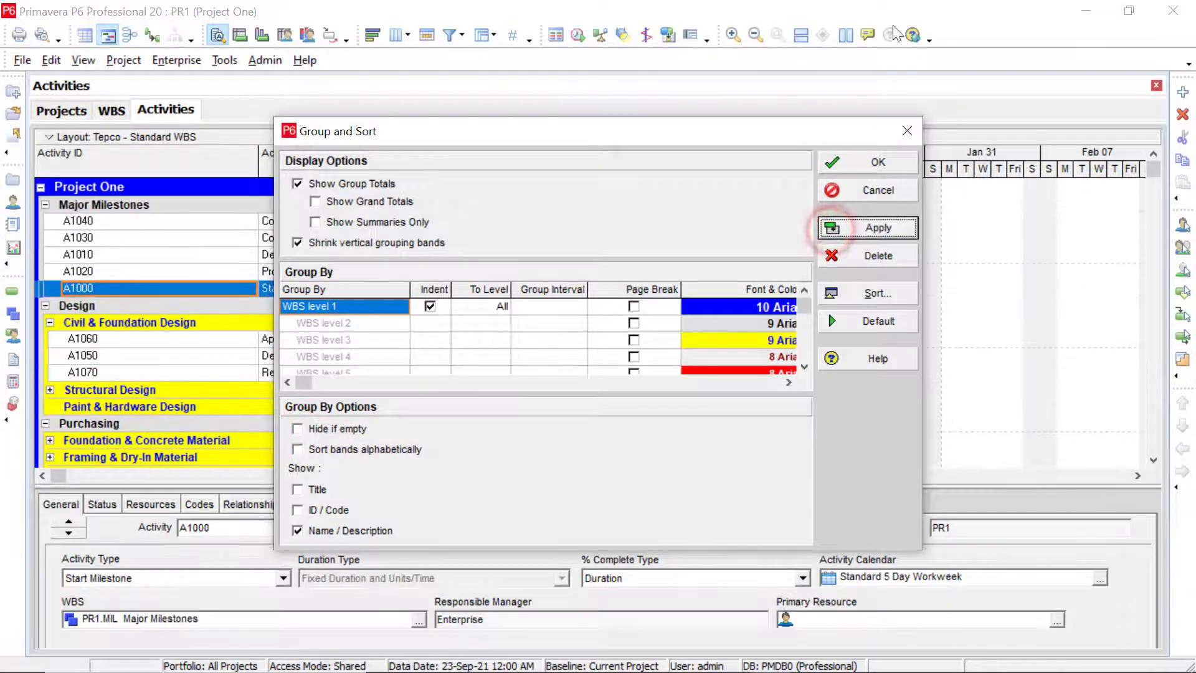
pyautogui.click(886, 159)
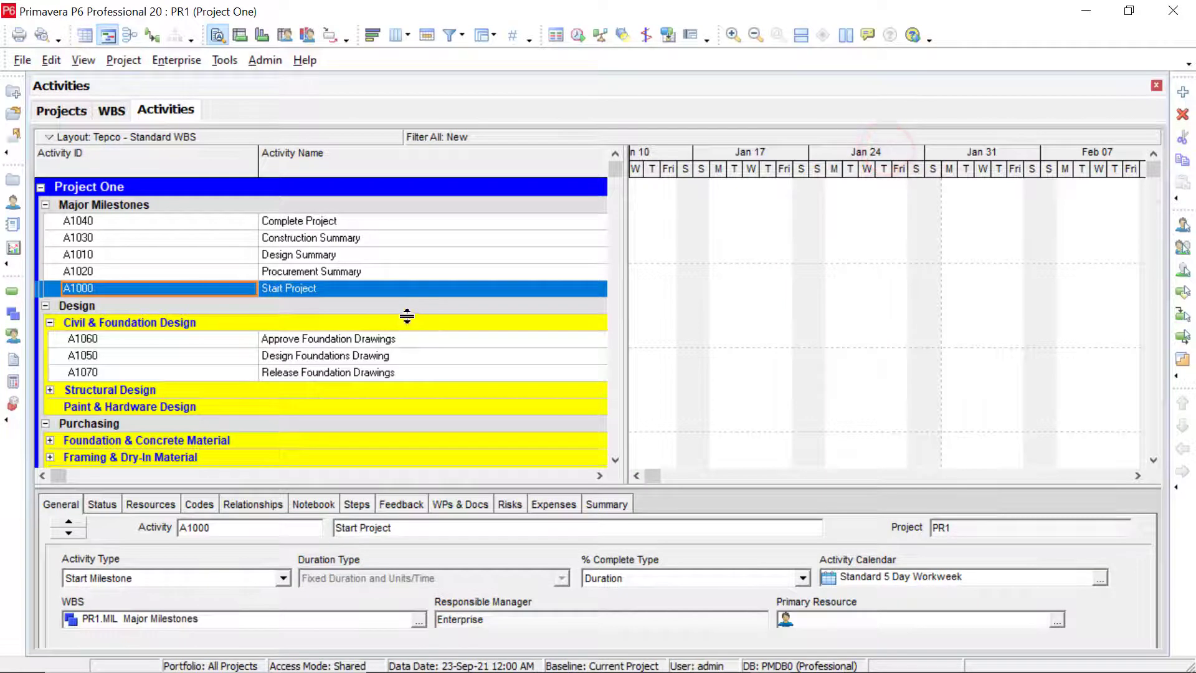
pyautogui.scroll(-3, 407, 317)
pyautogui.scroll(-7, 407, 317)
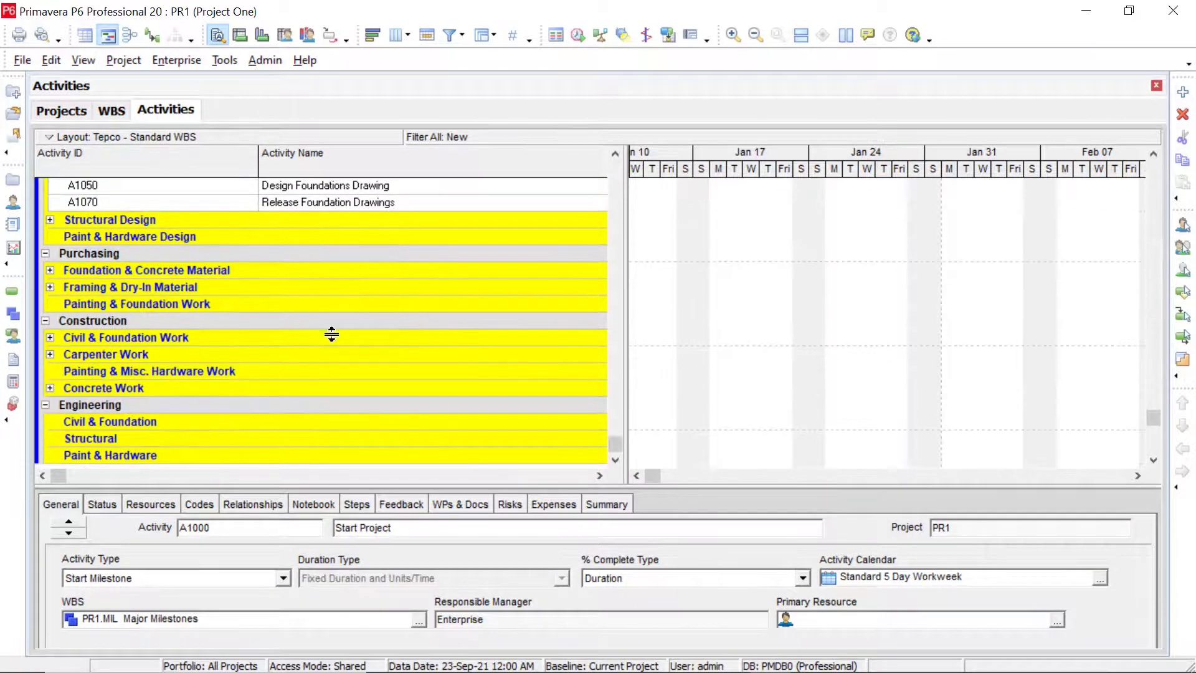